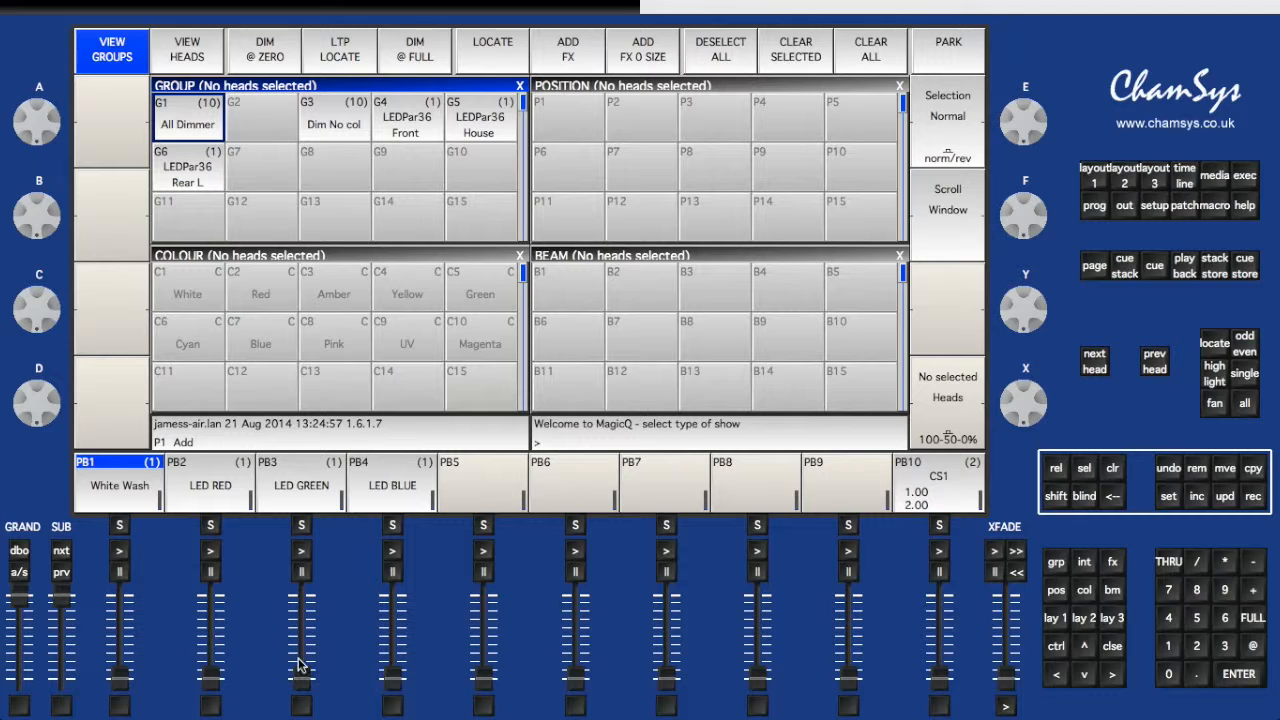
Look through the following playback pages up to page 3 and return to page 1
click(61, 552)
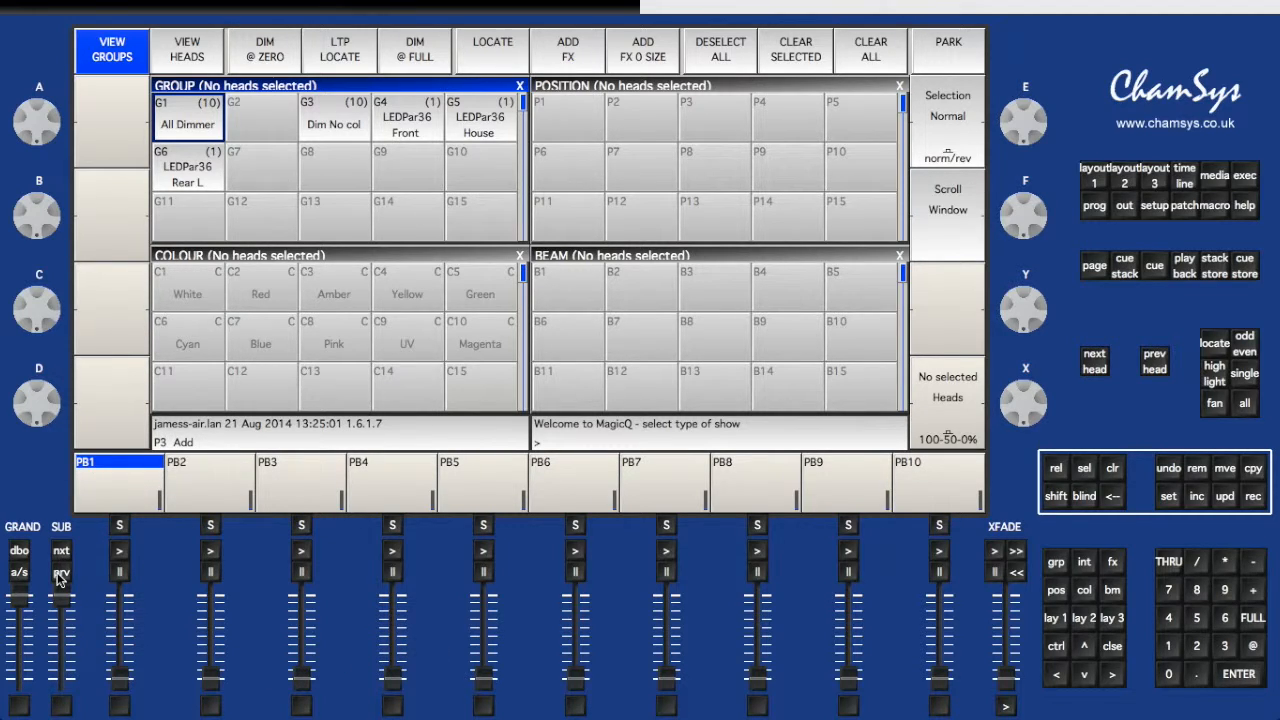
click(61, 574)
click(61, 574)
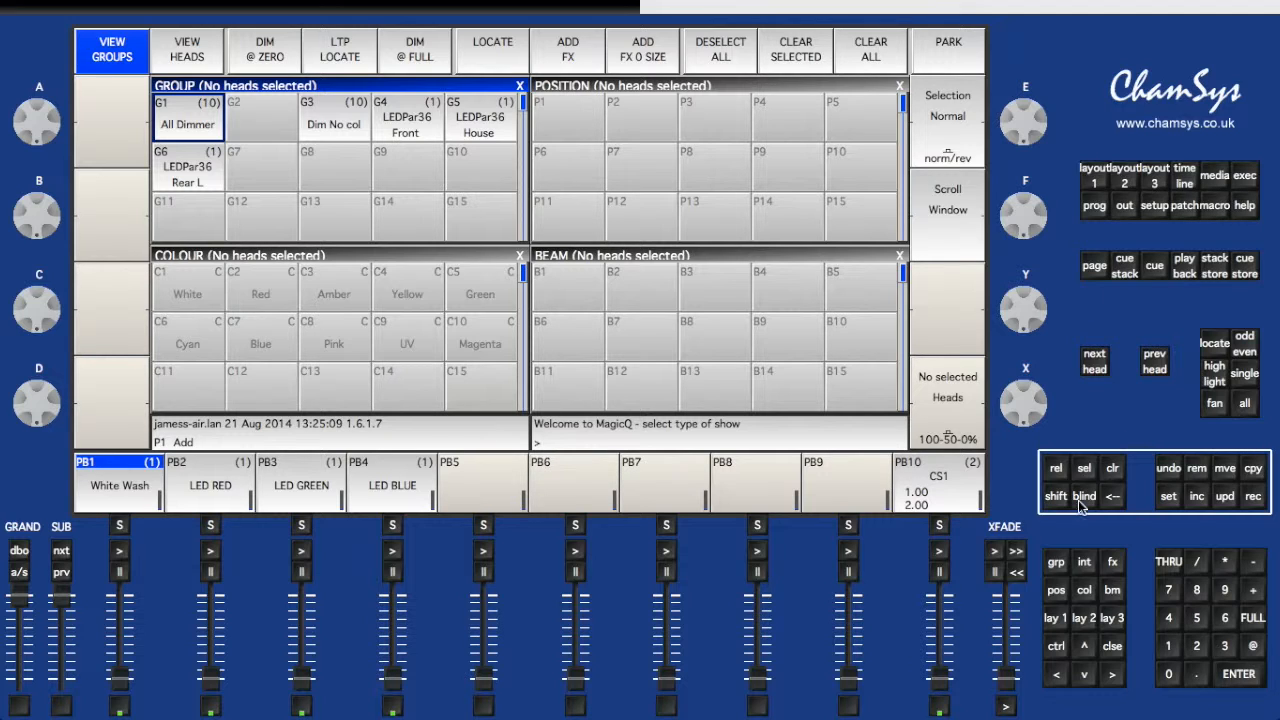
Recall layout 1 and close its Position and Beam windows
click(1124, 180)
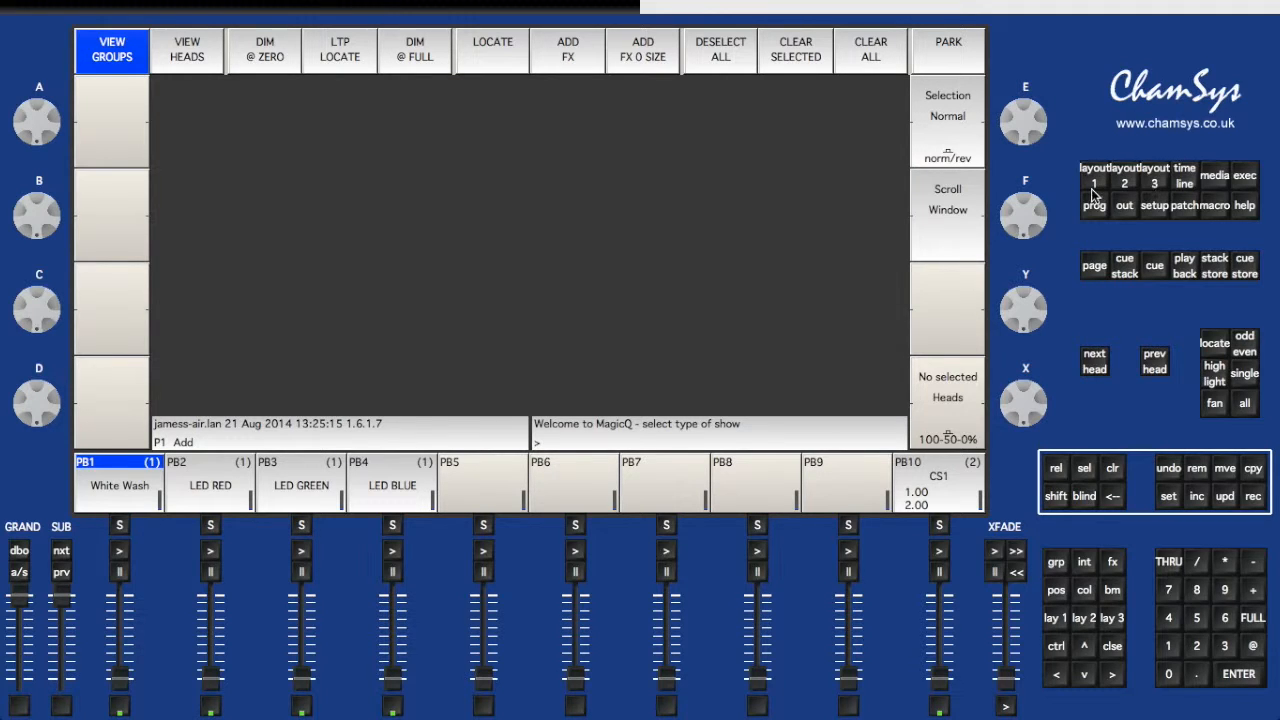
click(1093, 188)
click(899, 87)
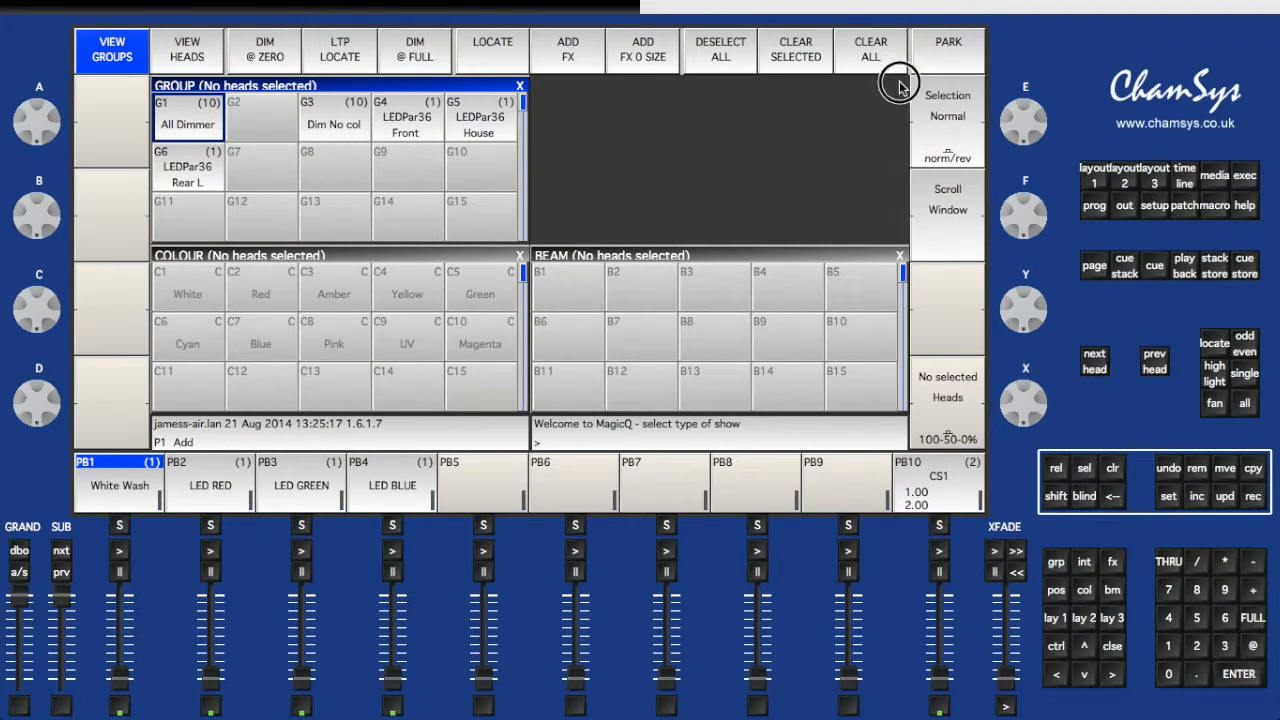
click(899, 256)
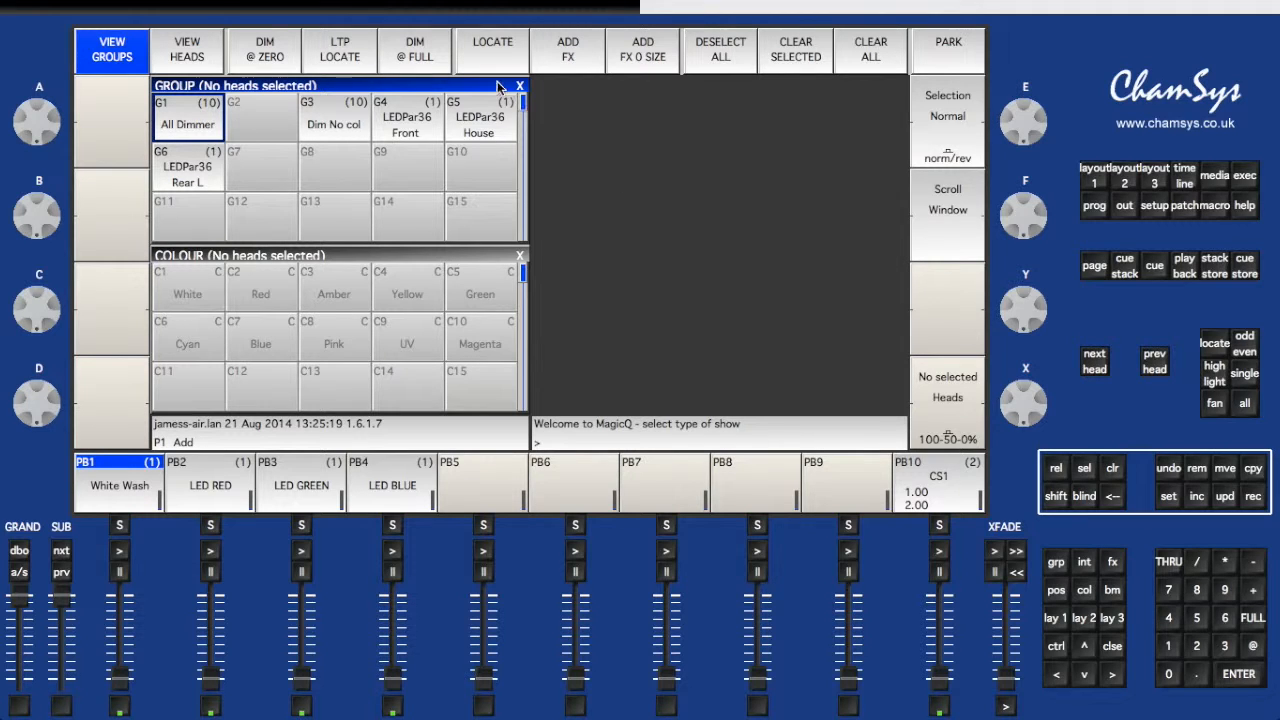
Resize the Group window to fill the top half and the Colour window to fill the bottom half
mouse_move(383, 7)
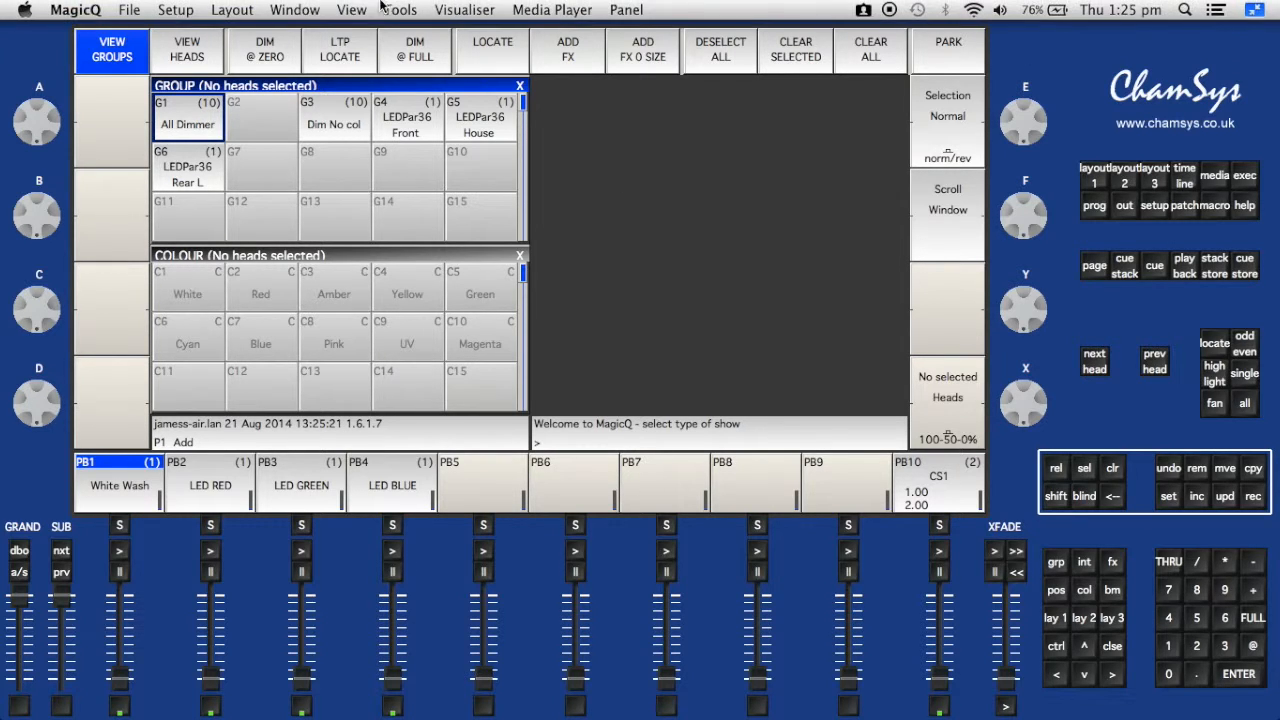
click(309, 8)
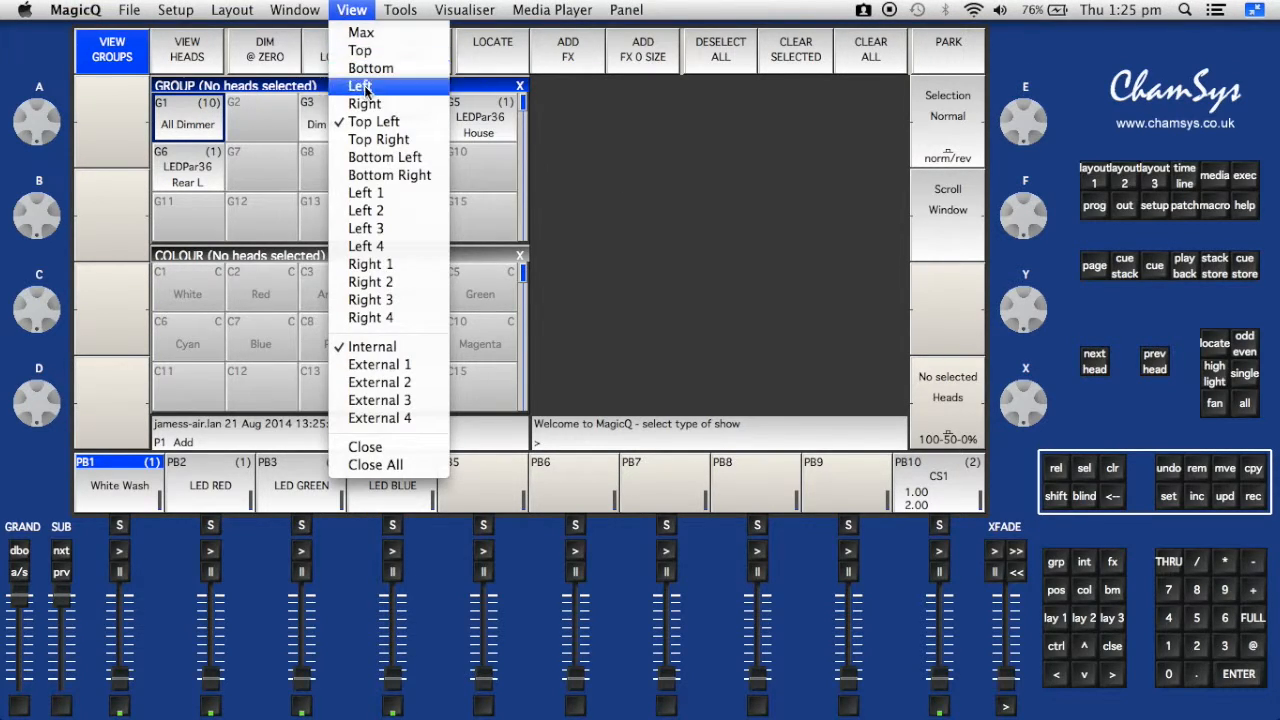
click(360, 50)
click(426, 254)
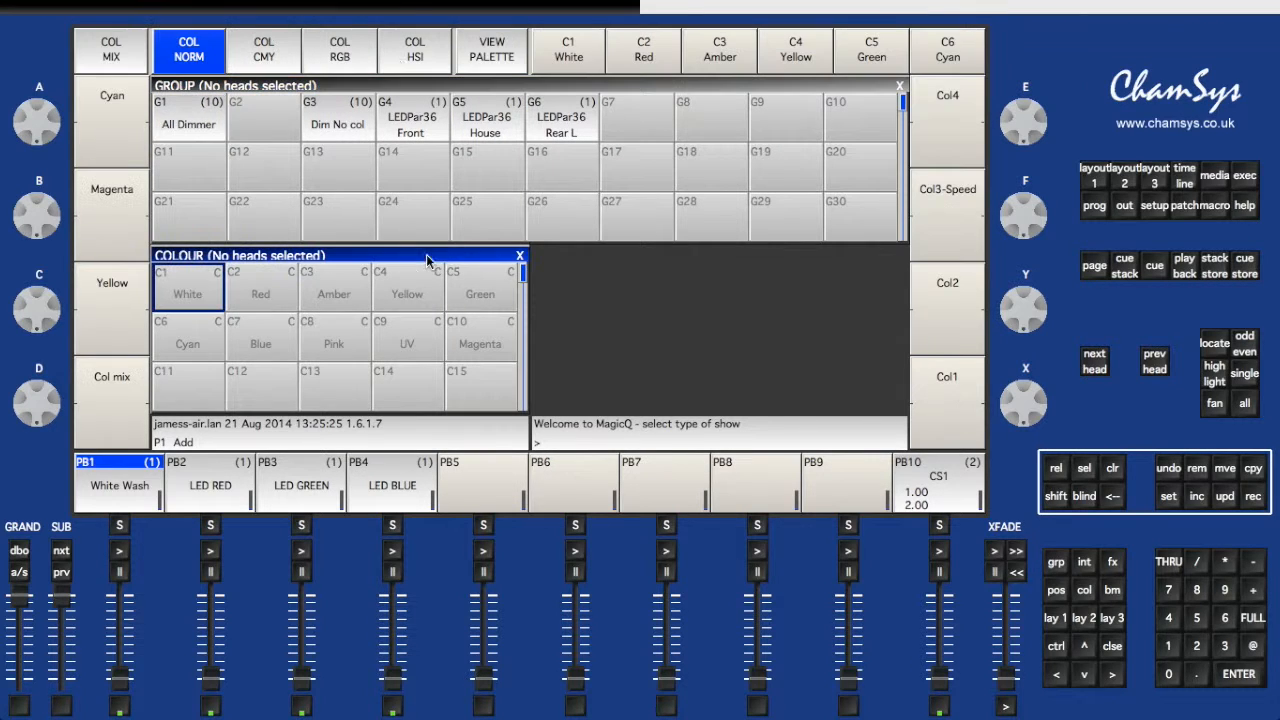
mouse_move(397, 7)
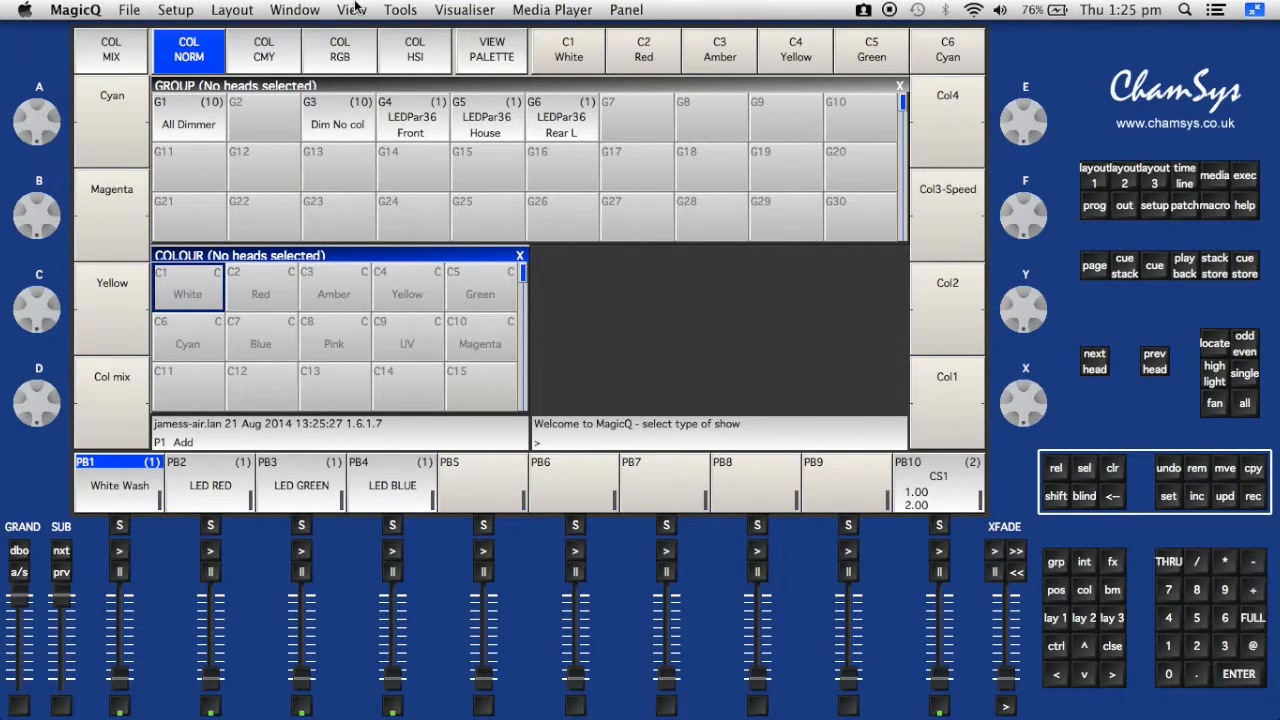
click(356, 9)
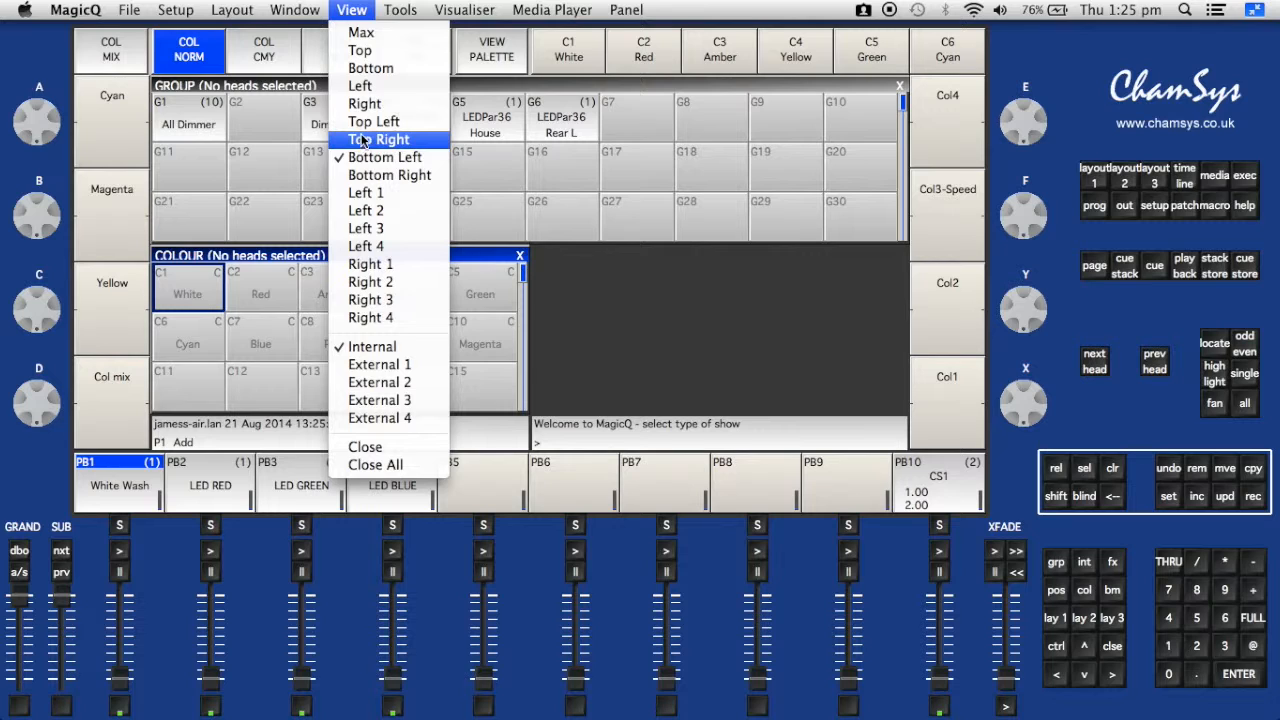
click(368, 68)
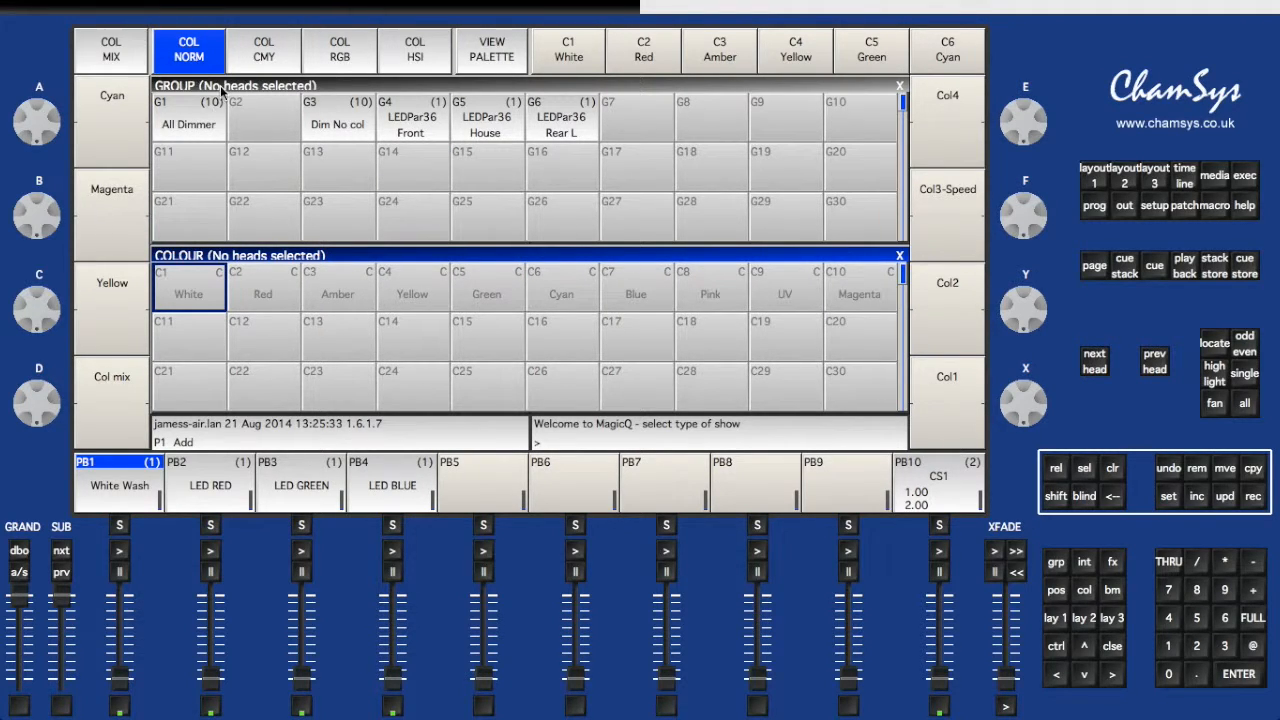
Select the All Dimmer group, show the individual heads, and try selecting dimmer and LED heads one at a time
click(205, 116)
click(196, 60)
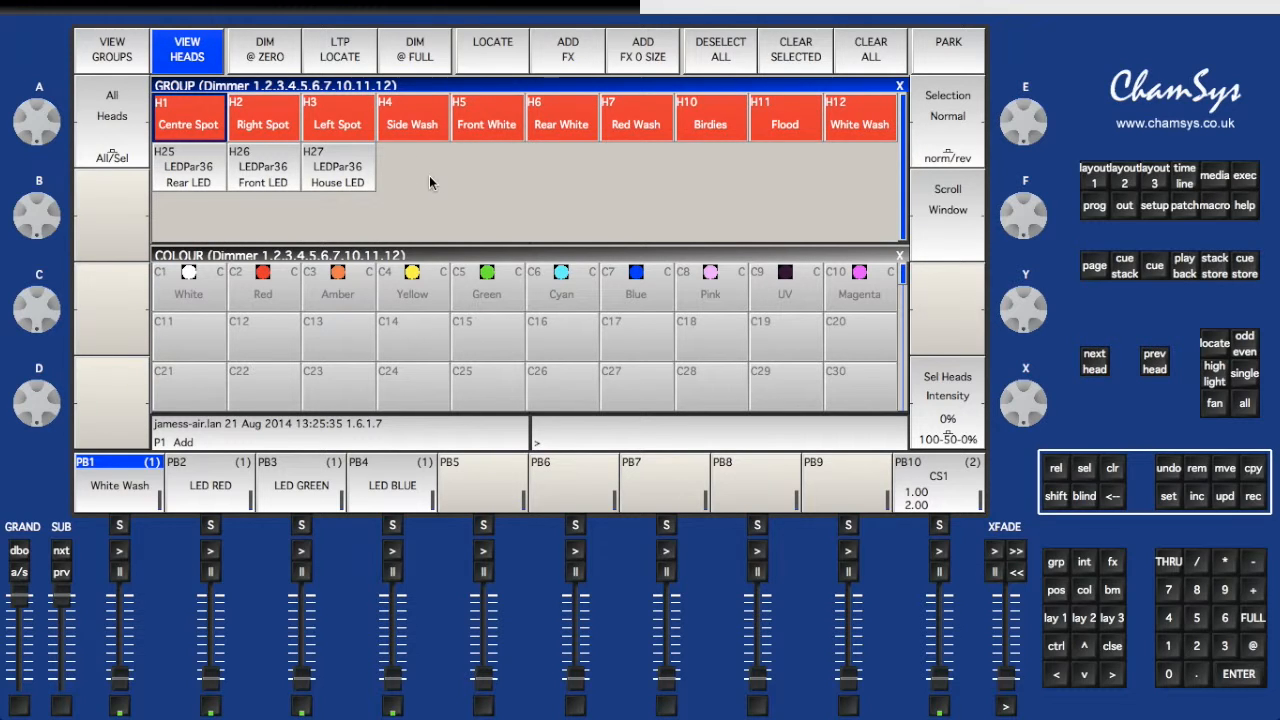
click(412, 124)
click(471, 126)
click(660, 130)
click(710, 124)
click(785, 124)
click(855, 124)
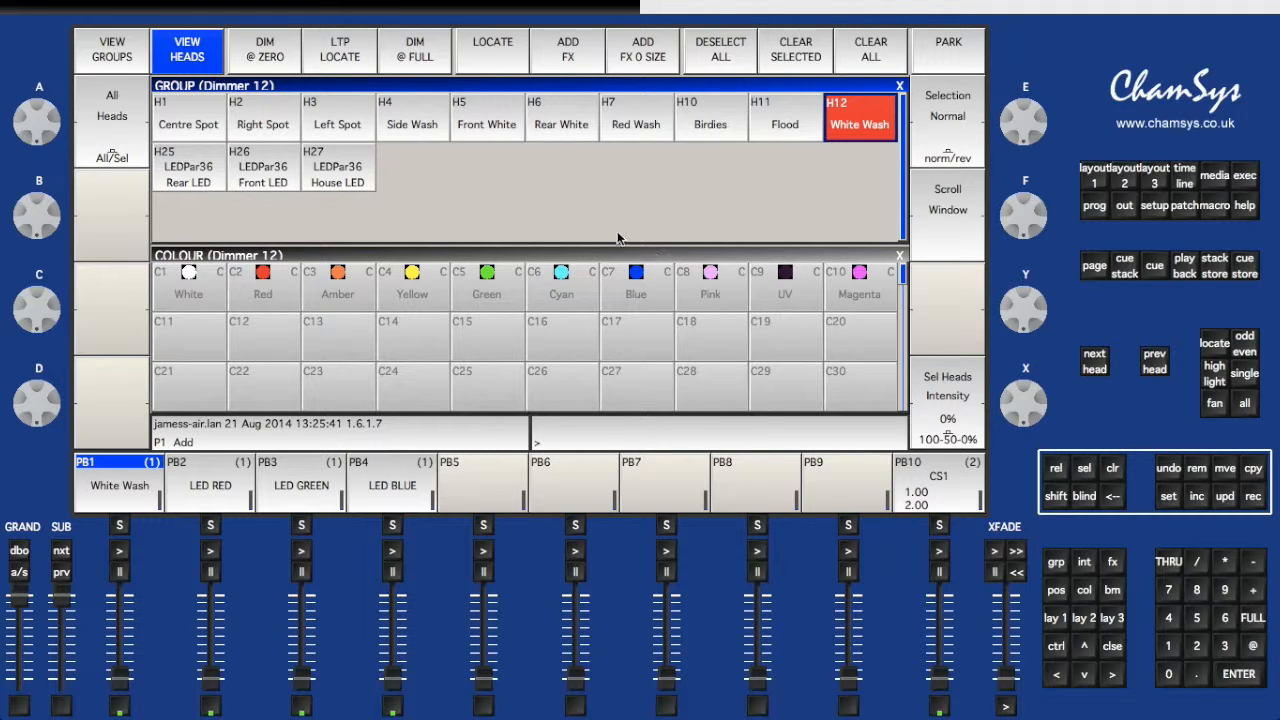
click(318, 166)
click(272, 170)
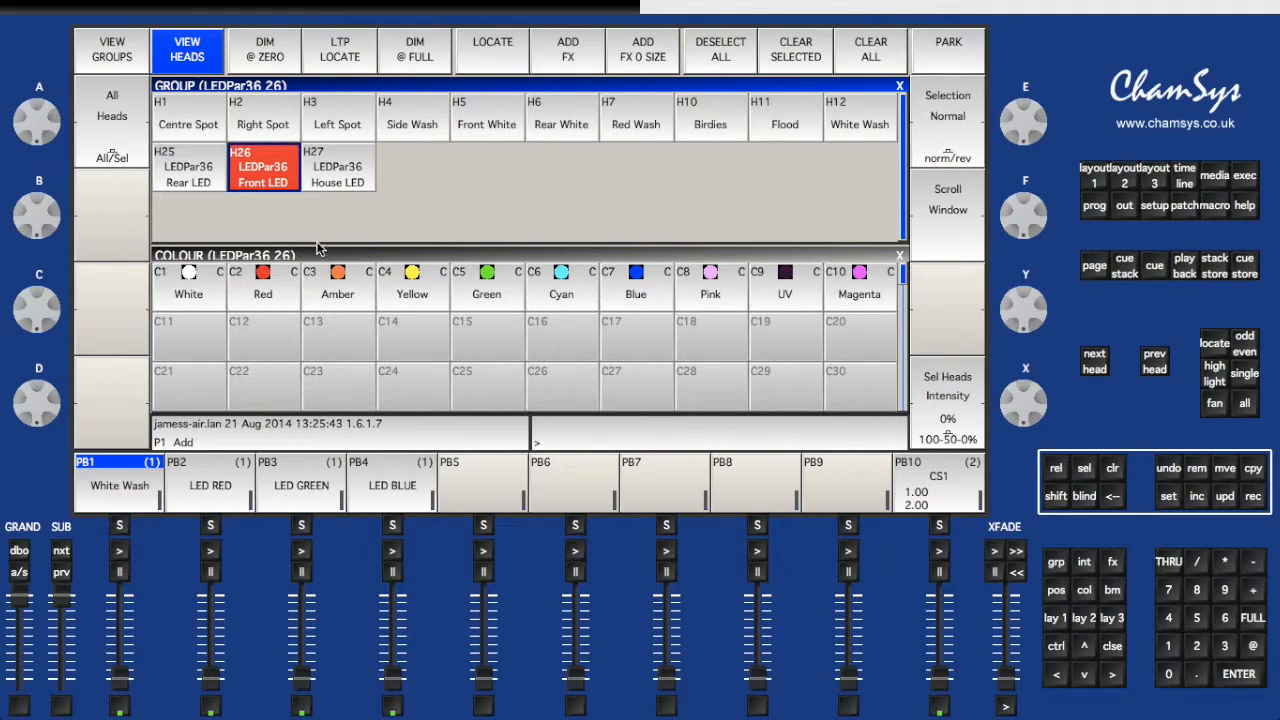
Open the Visualiser window and make it full screen
mouse_move(410, 5)
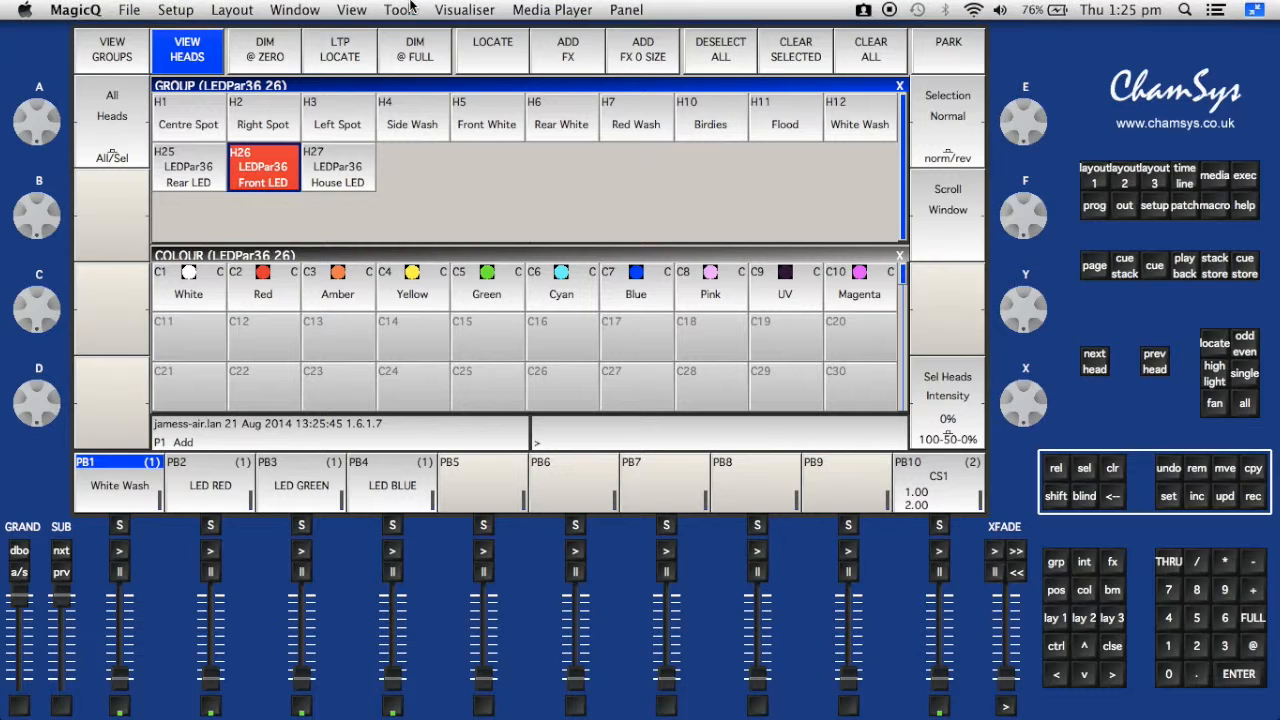
click(468, 10)
click(476, 40)
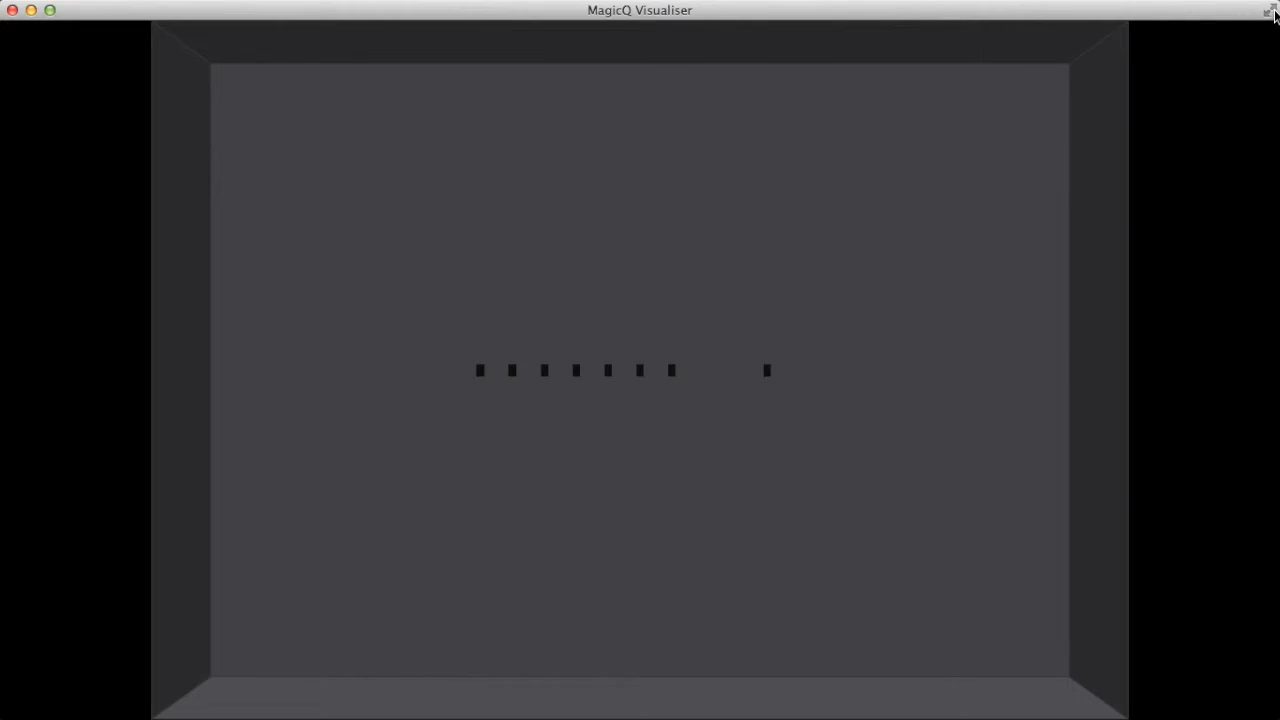
click(1268, 18)
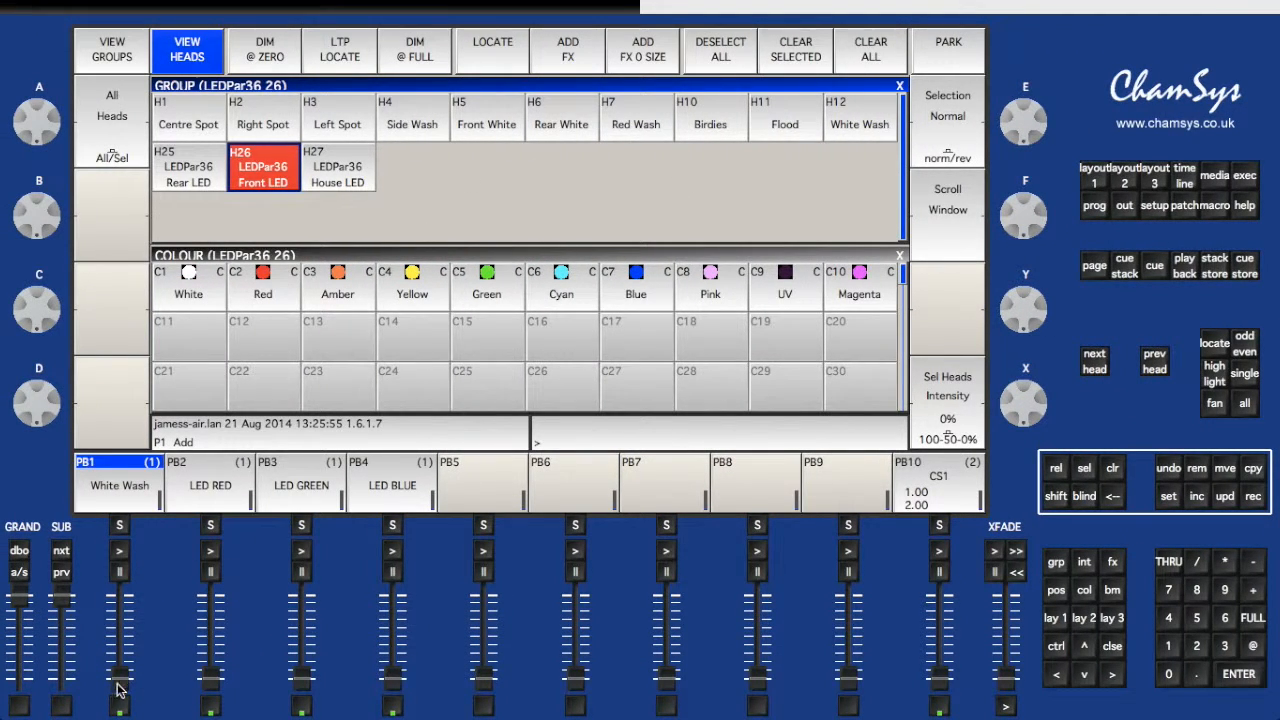
Select the Centre Spot head, then bring the White Wash playback up to full and back down to zero
click(197, 126)
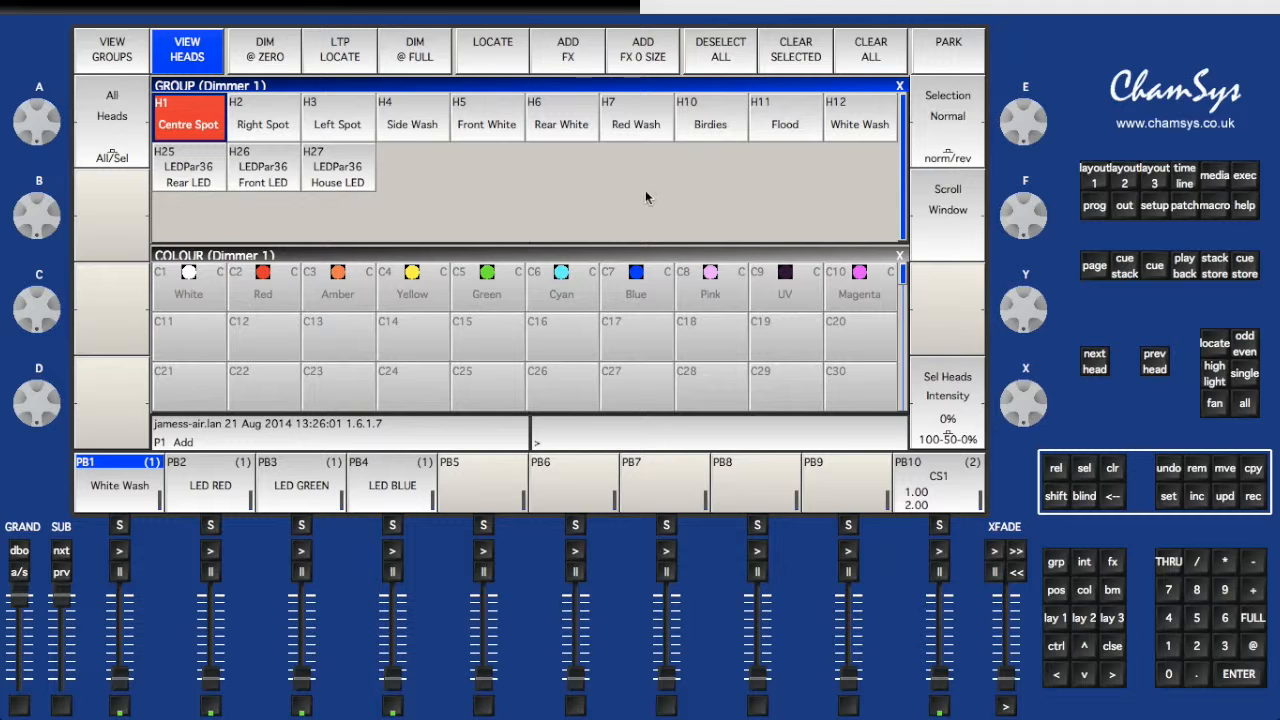
drag(119, 686, 122, 600)
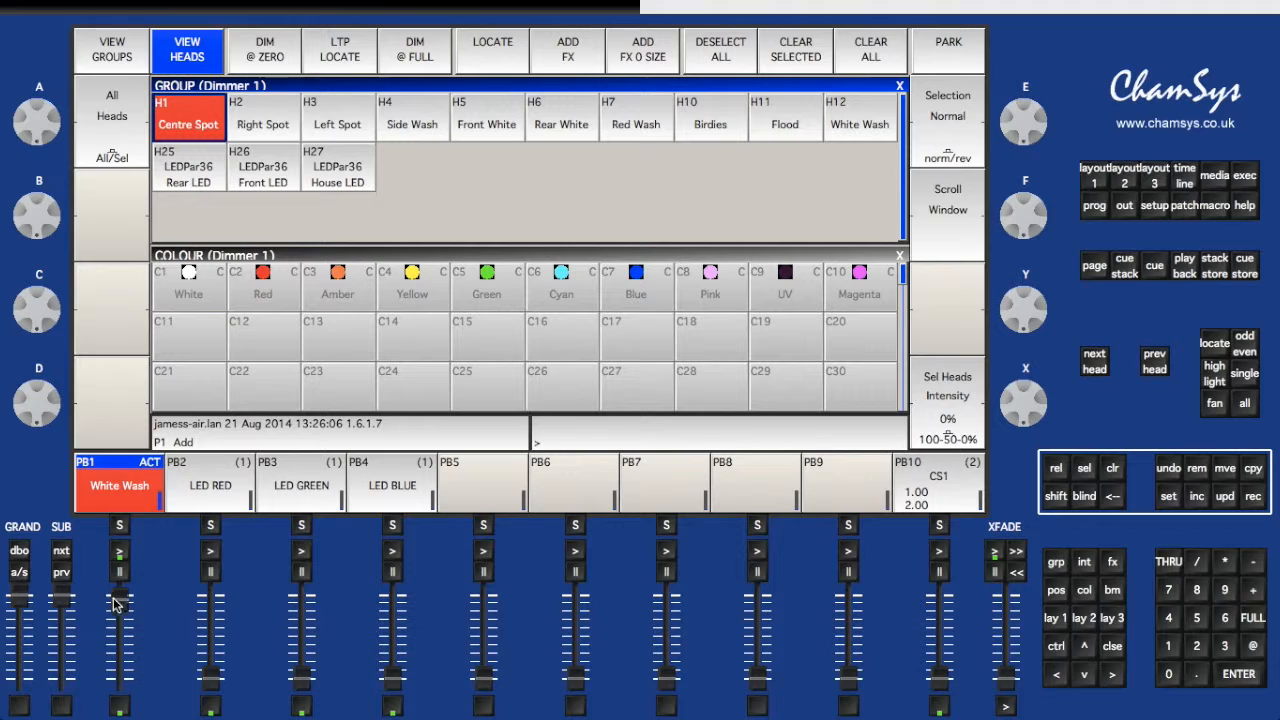
drag(120, 600, 113, 680)
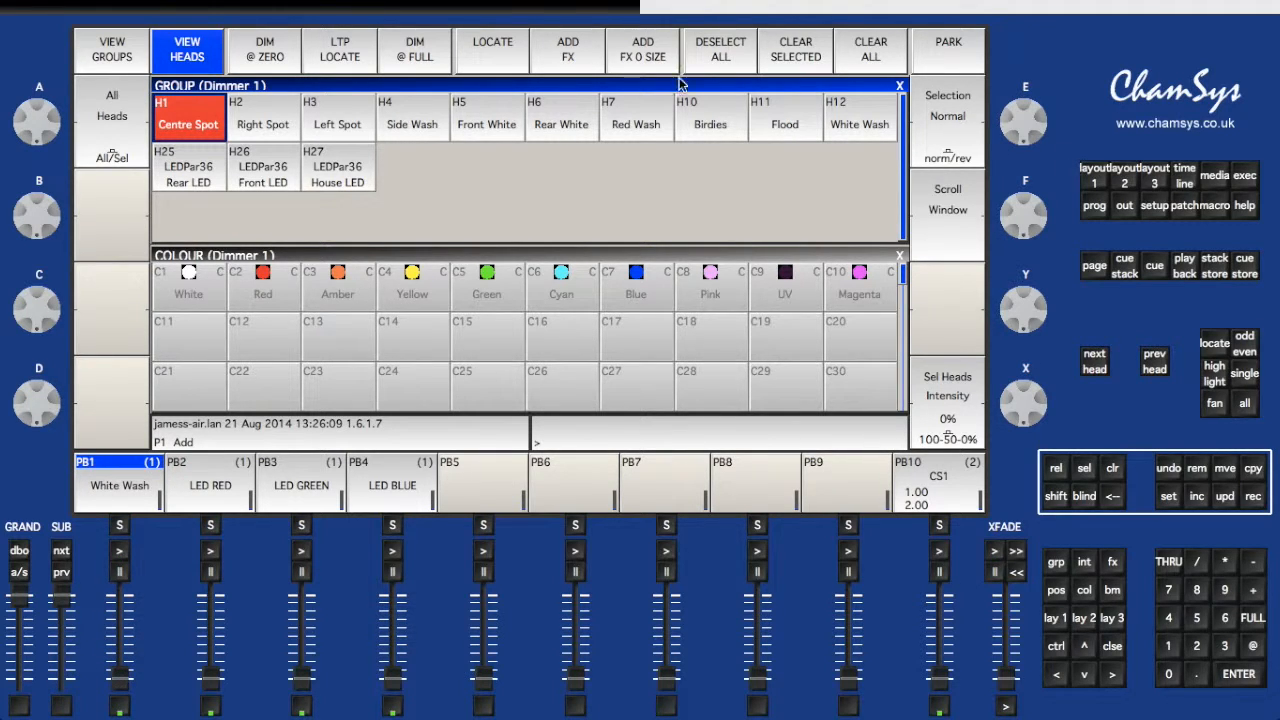
Select the Front White, Rear White, White Wash and Side Wash heads together, leaving Red Wash out
click(250, 128)
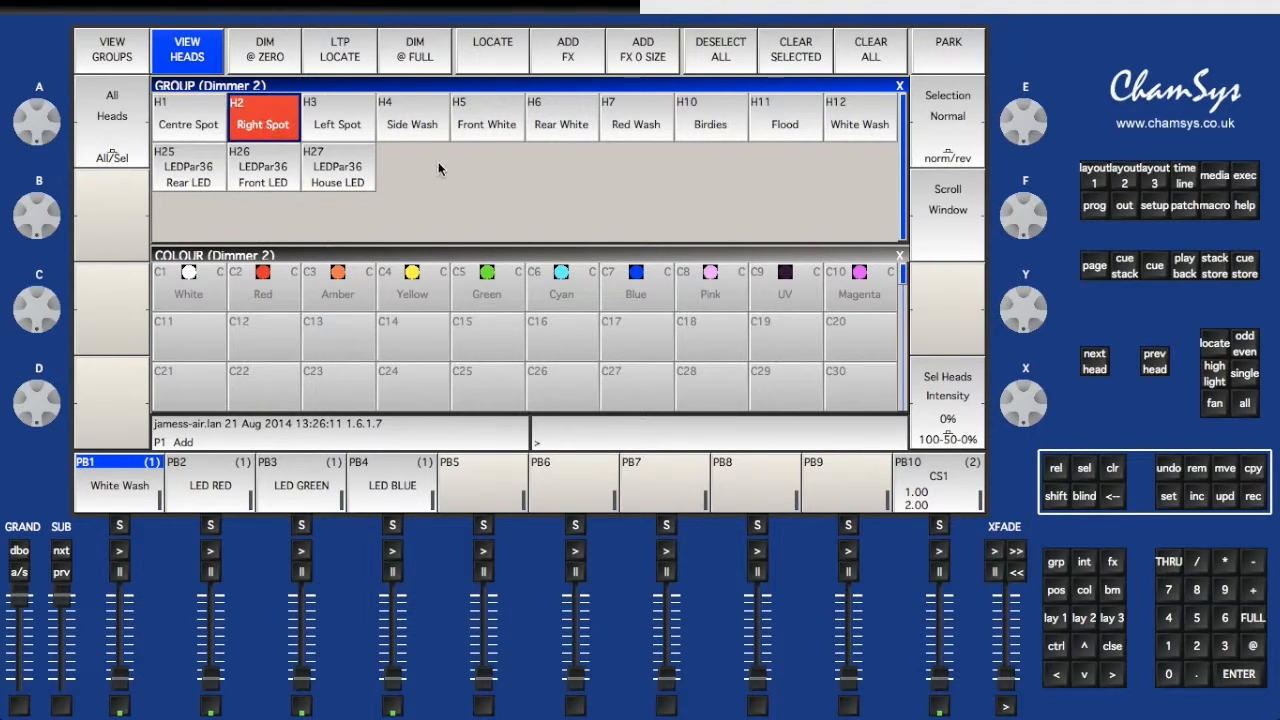
key(shift)
click(486, 128)
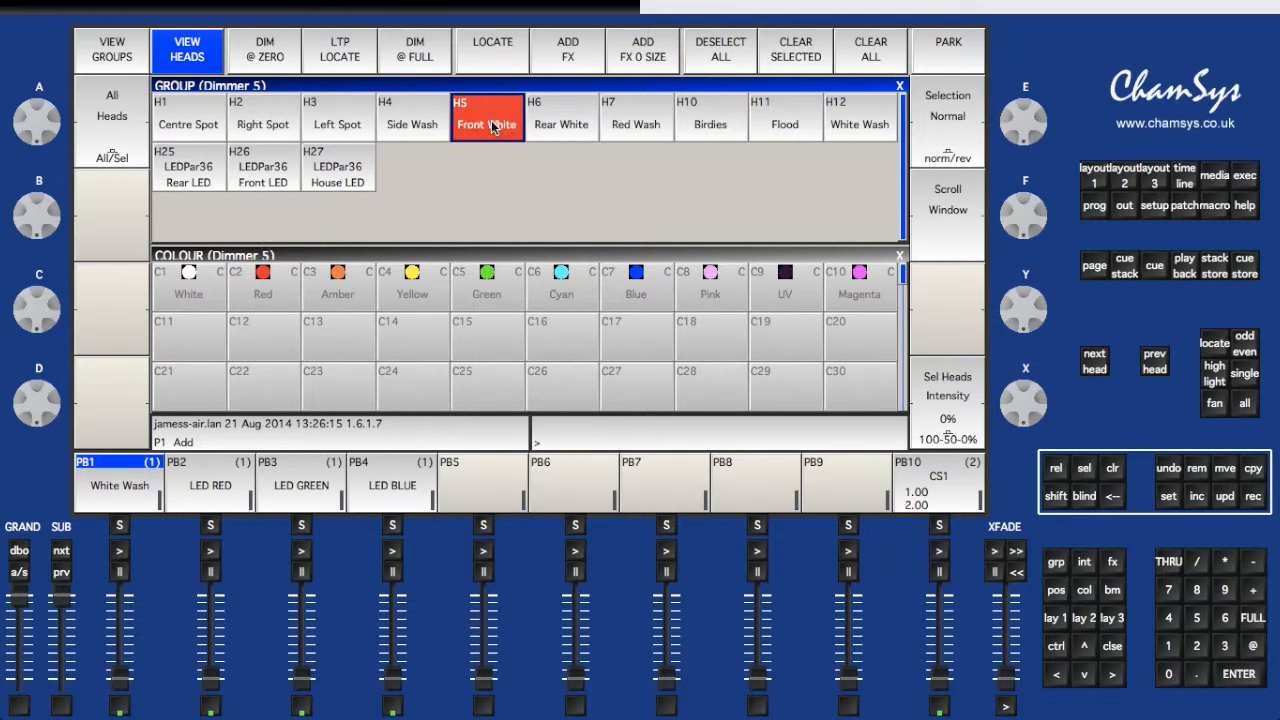
shift+click(561, 124)
shift+click(632, 128)
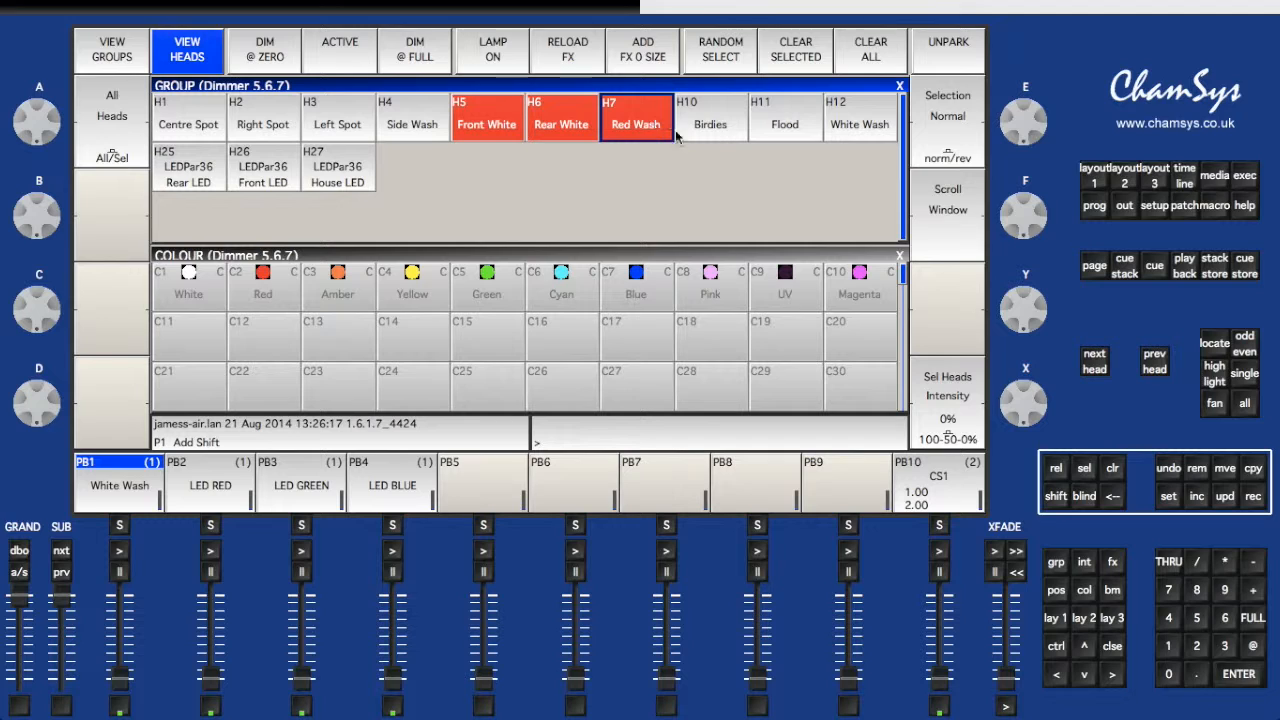
click(652, 130)
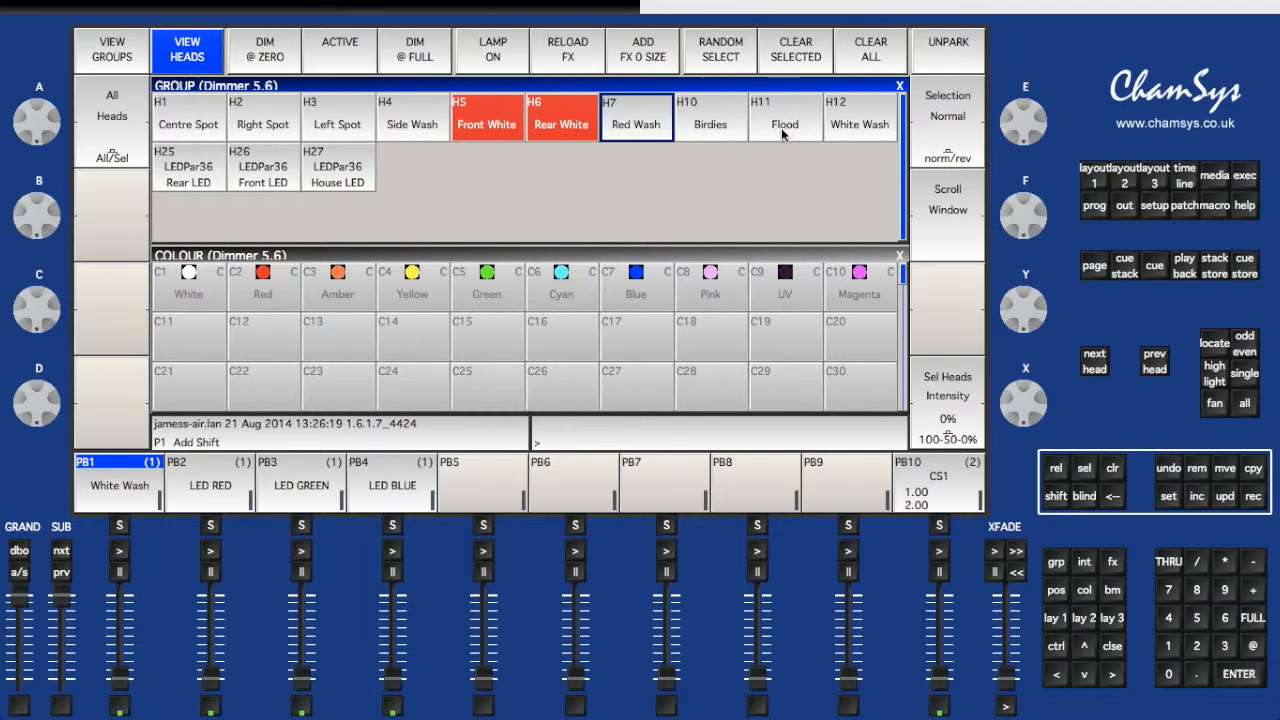
click(855, 130)
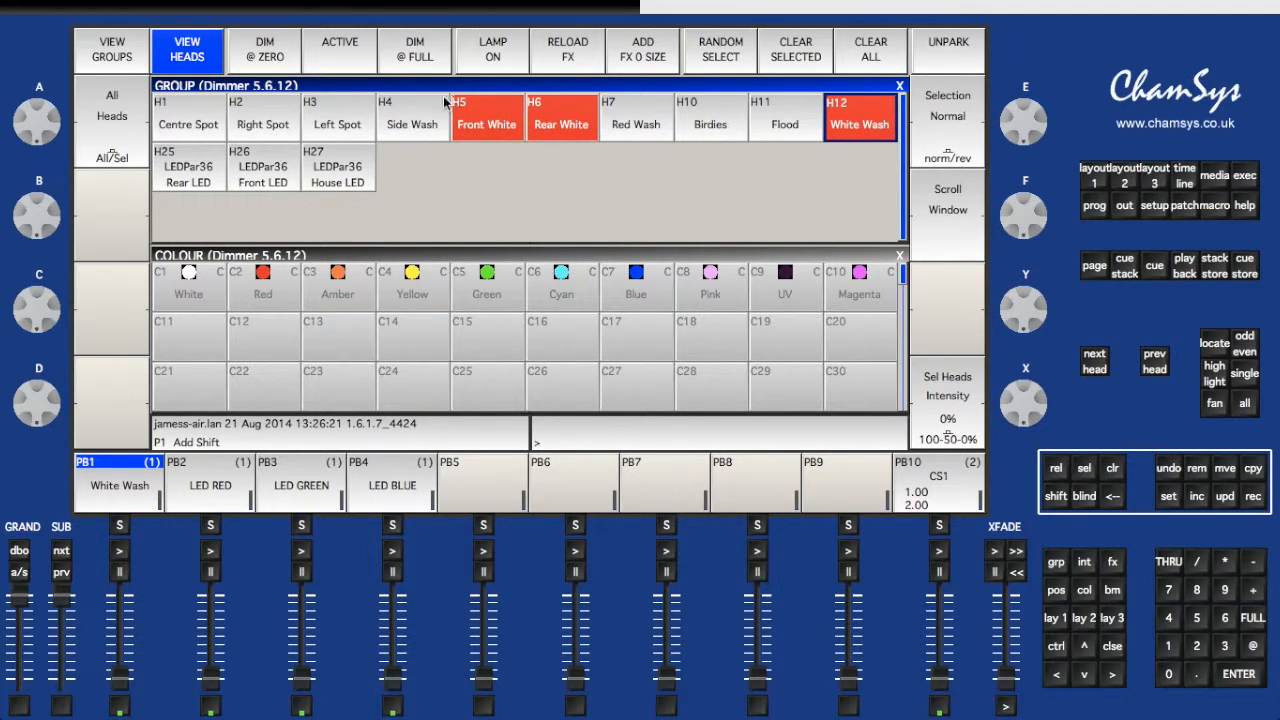
shift+click(412, 124)
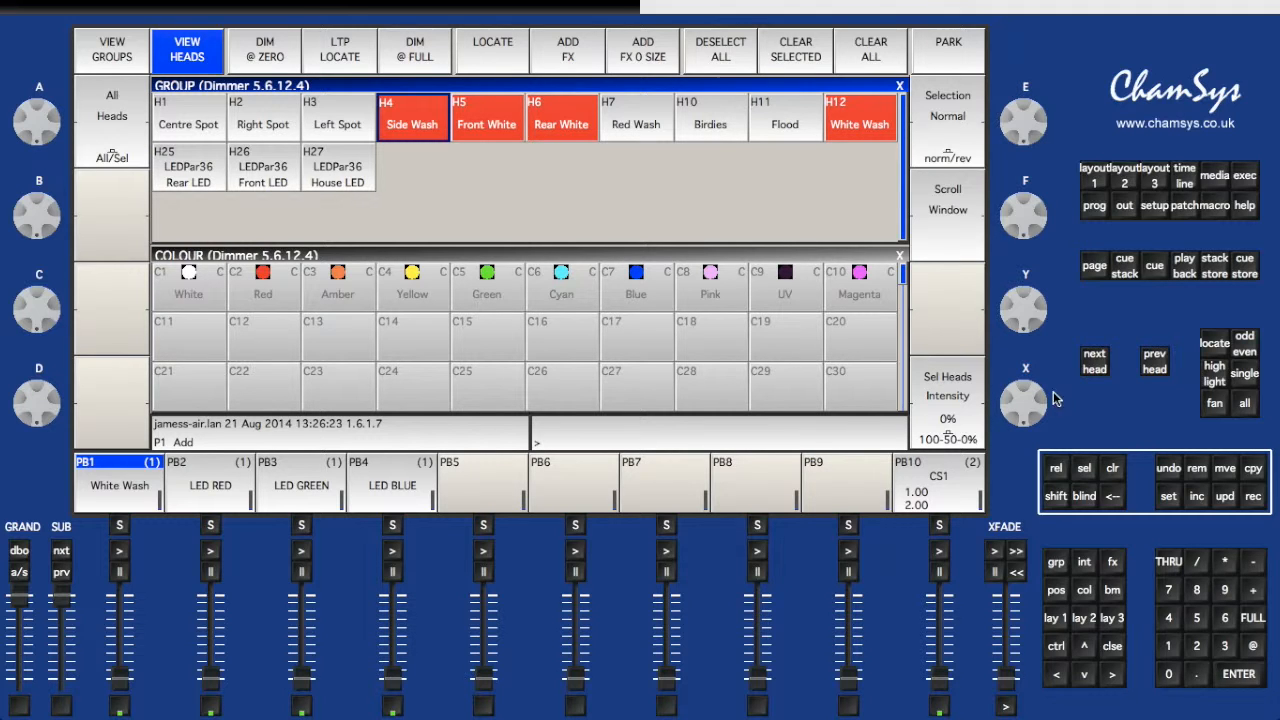
Raise the selected heads' intensity to 78% and check the beams in the Visualiser
drag(1019, 427, 1027, 500)
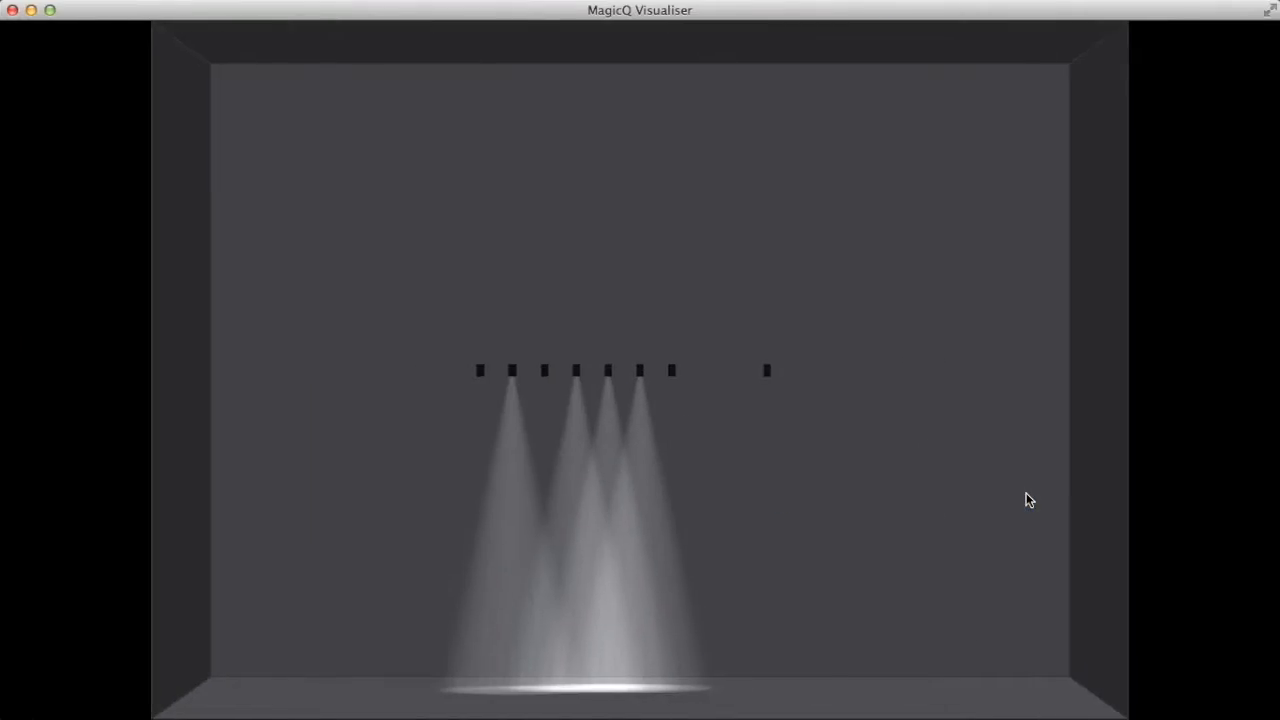
key(ctrl+Left)
drag(1022, 405, 1018, 455)
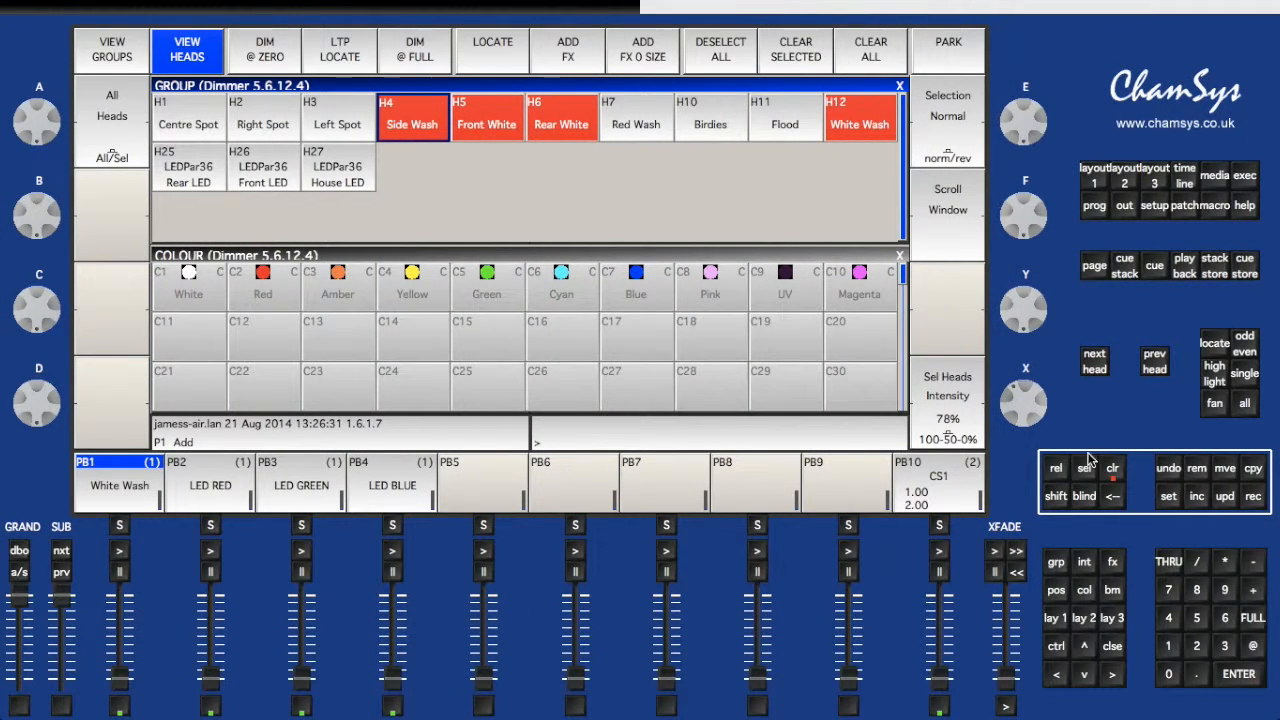
Record the current look onto playback 7 and clear the programmer
click(1251, 497)
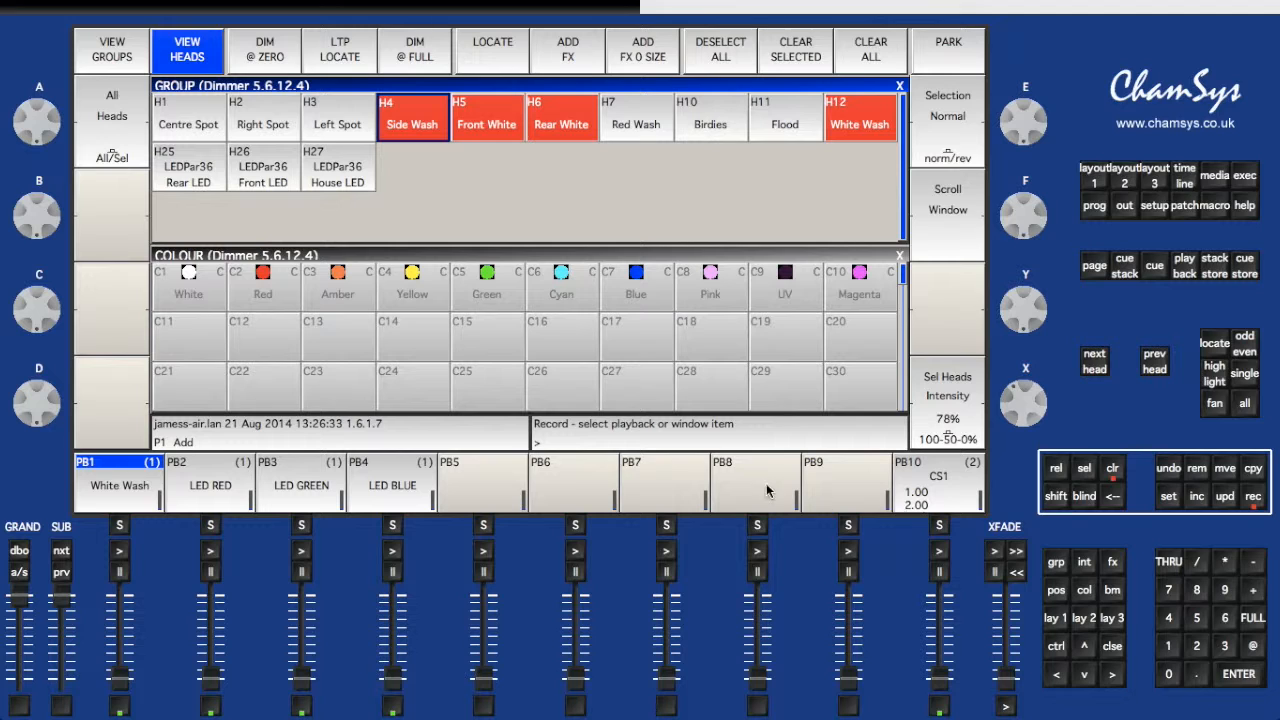
click(681, 486)
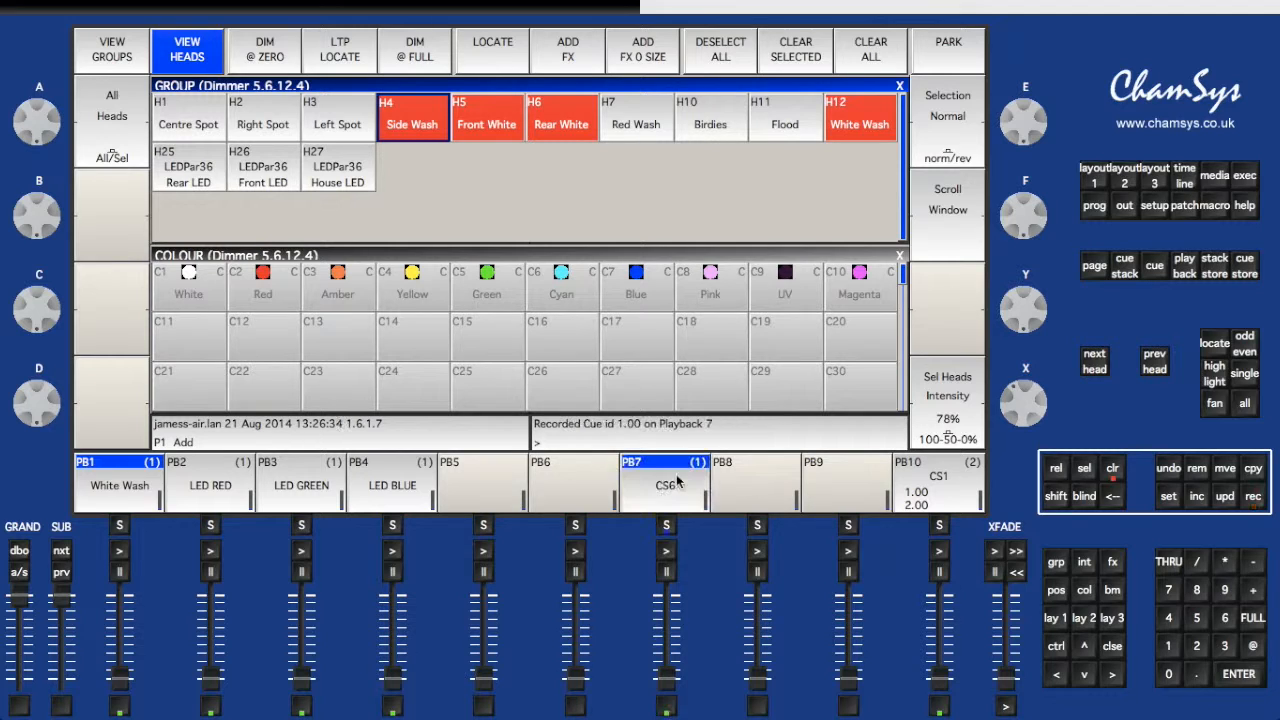
click(1112, 469)
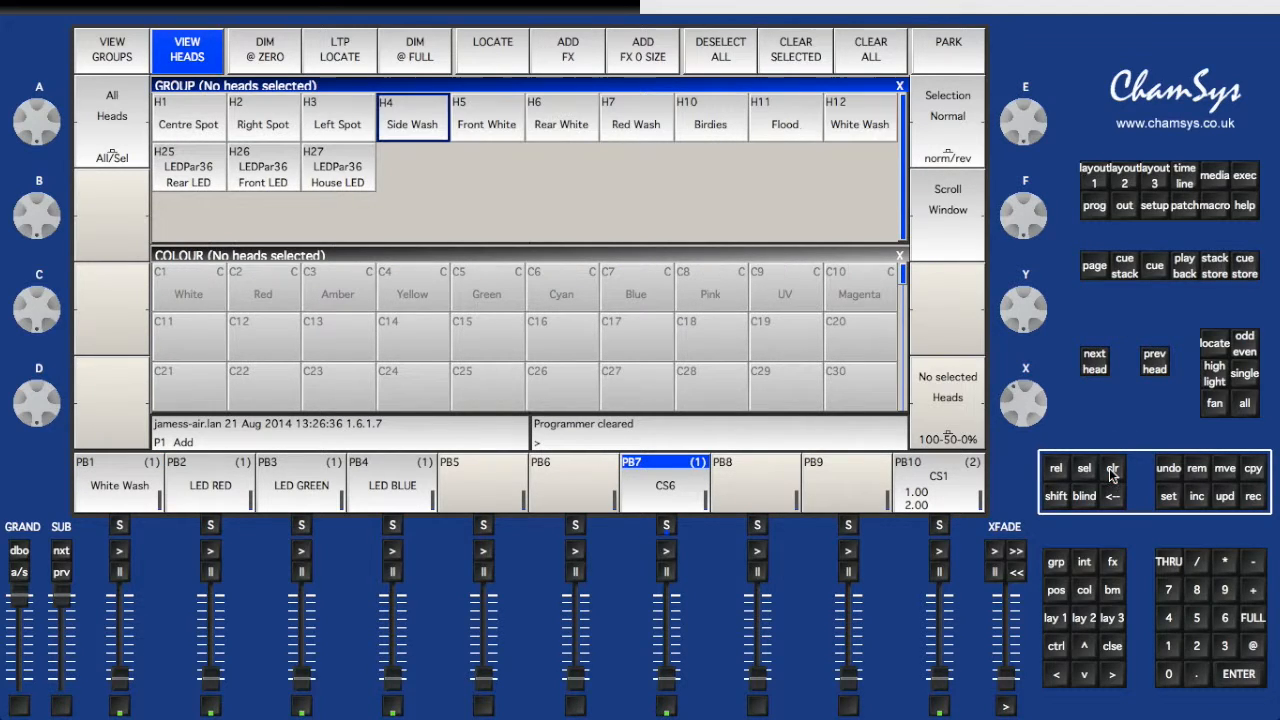
Open playback 7's cue stack and set the cue text of cue 1.00 to "White Wash DEMO"
click(662, 485)
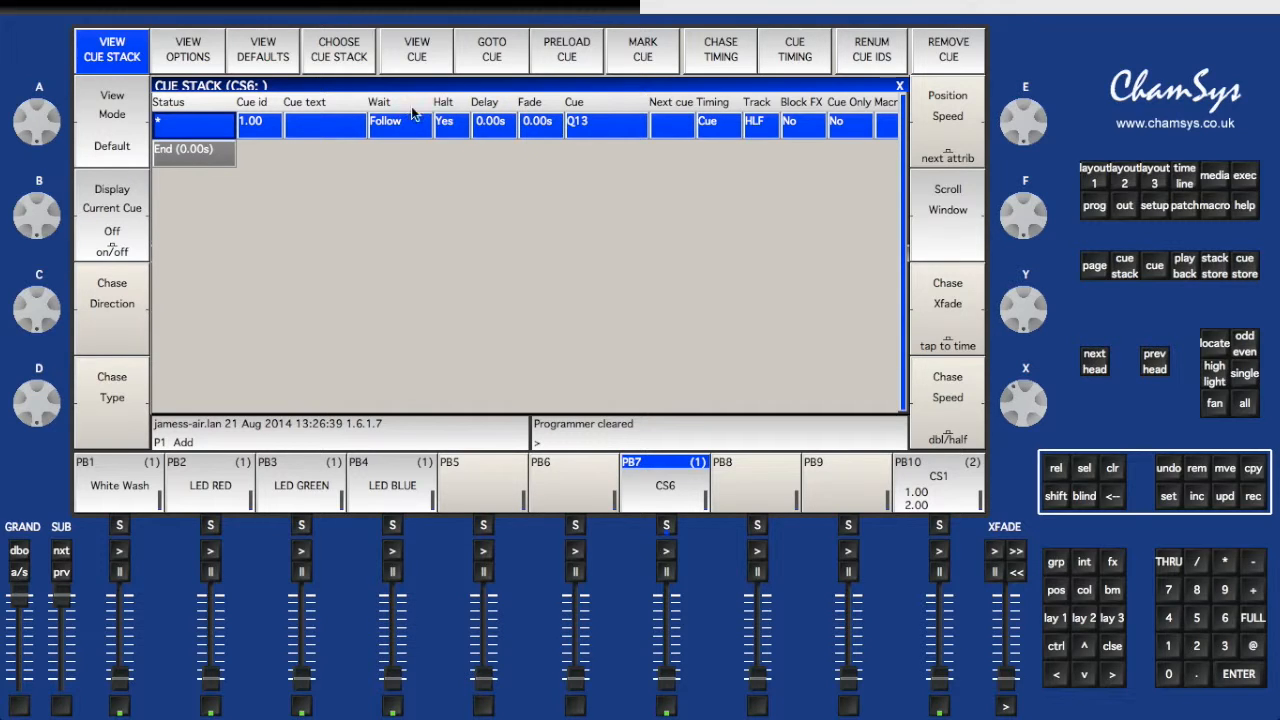
click(320, 128)
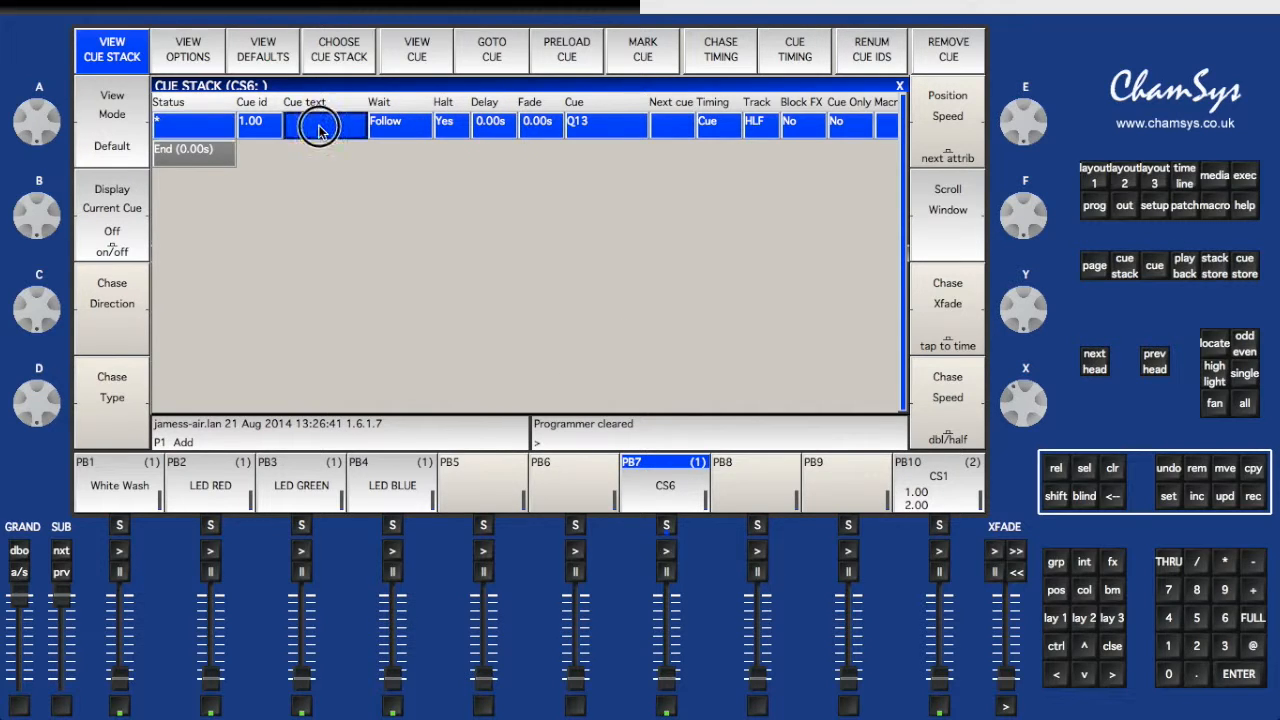
text(White Wash D)
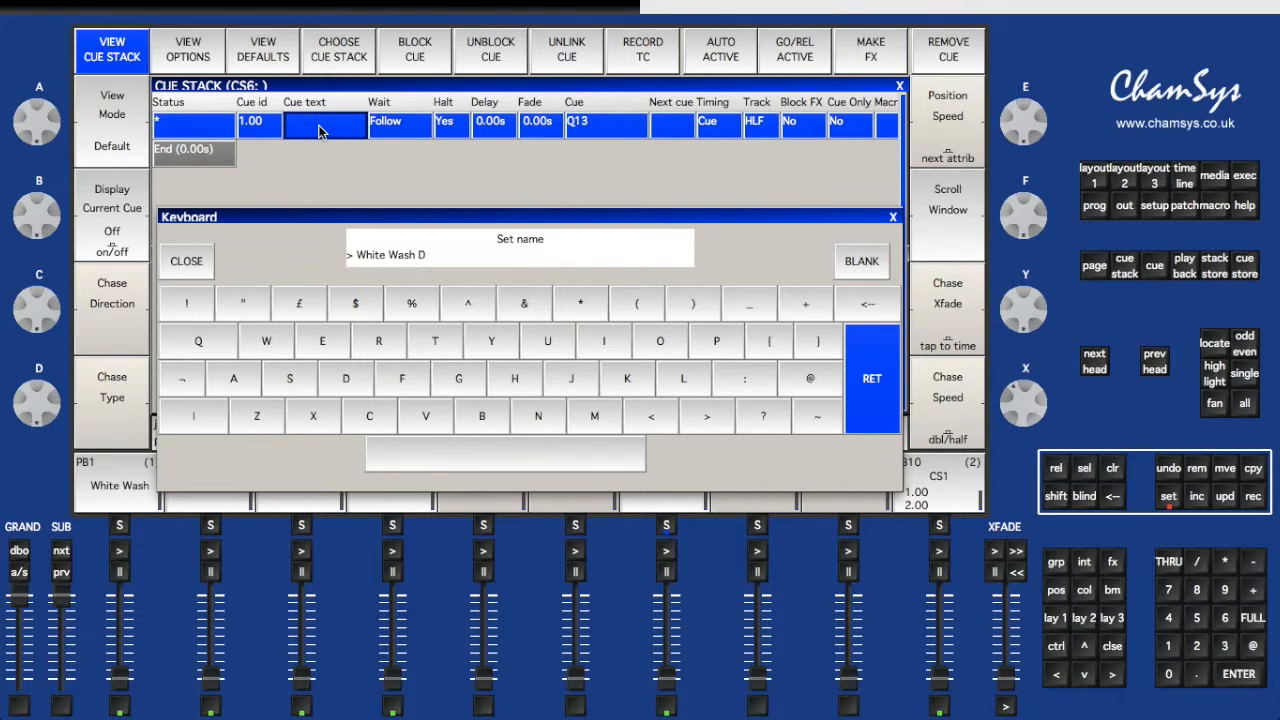
text(EMO)
key(Return)
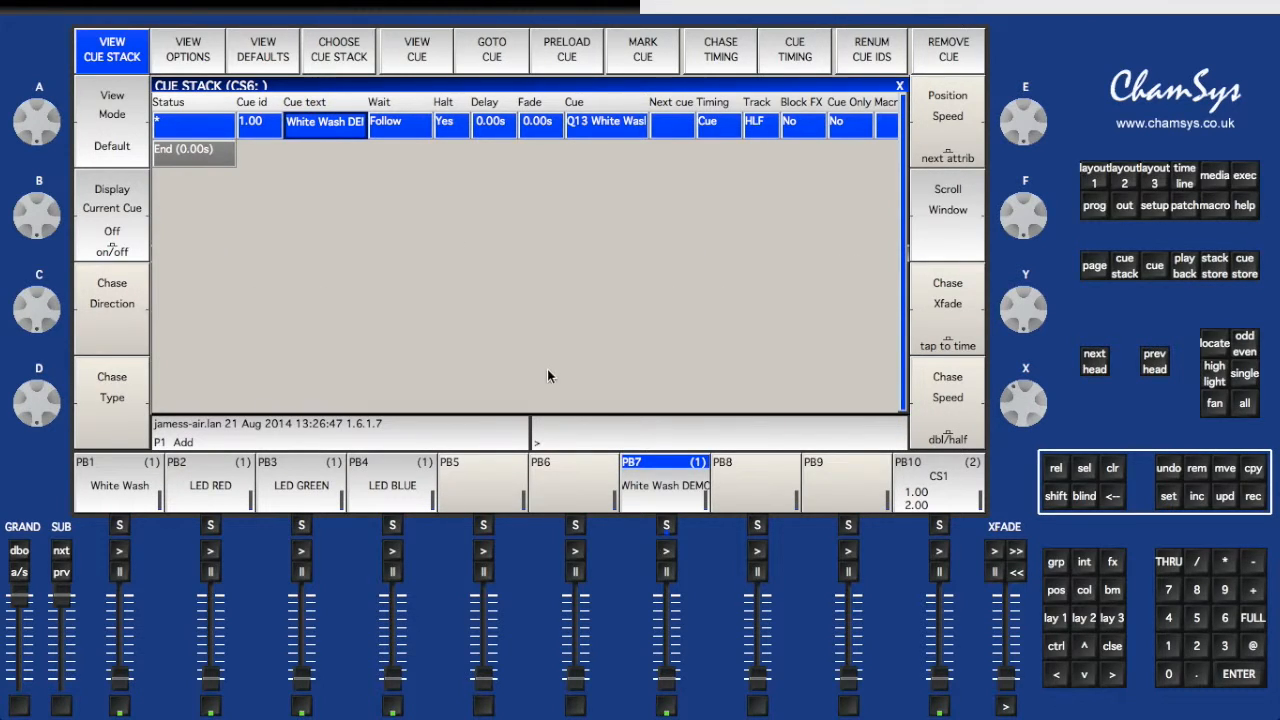
Raise playback 7's fader to test the white wash in the Visualiser, and bring the fader back down to zero
drag(668, 680, 668, 617)
key(ctrl+Right)
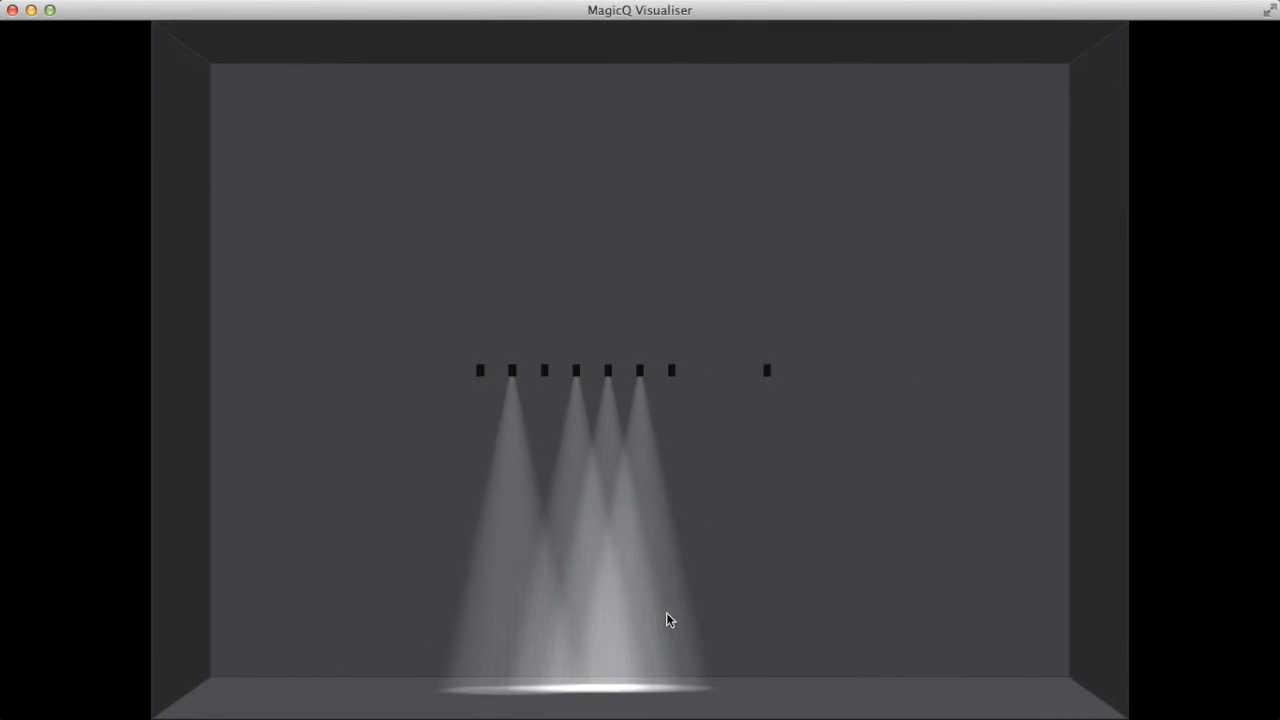
key(ctrl+Left)
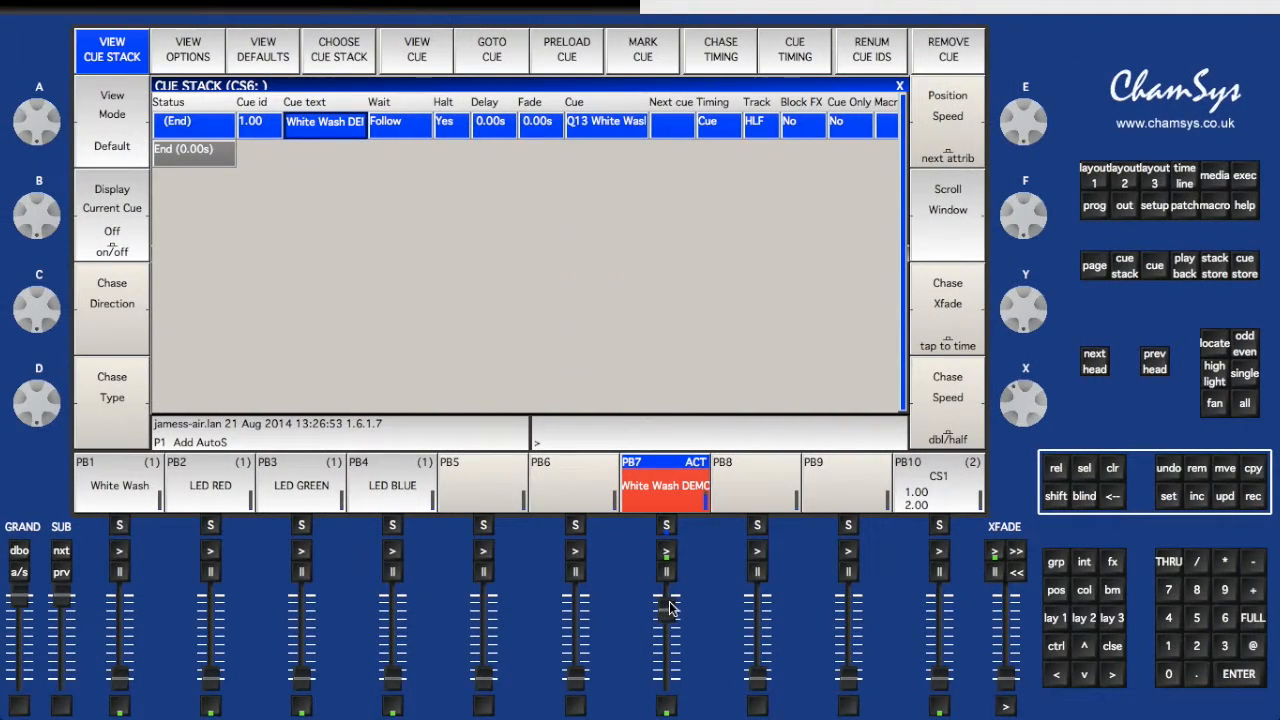
drag(670, 607, 667, 686)
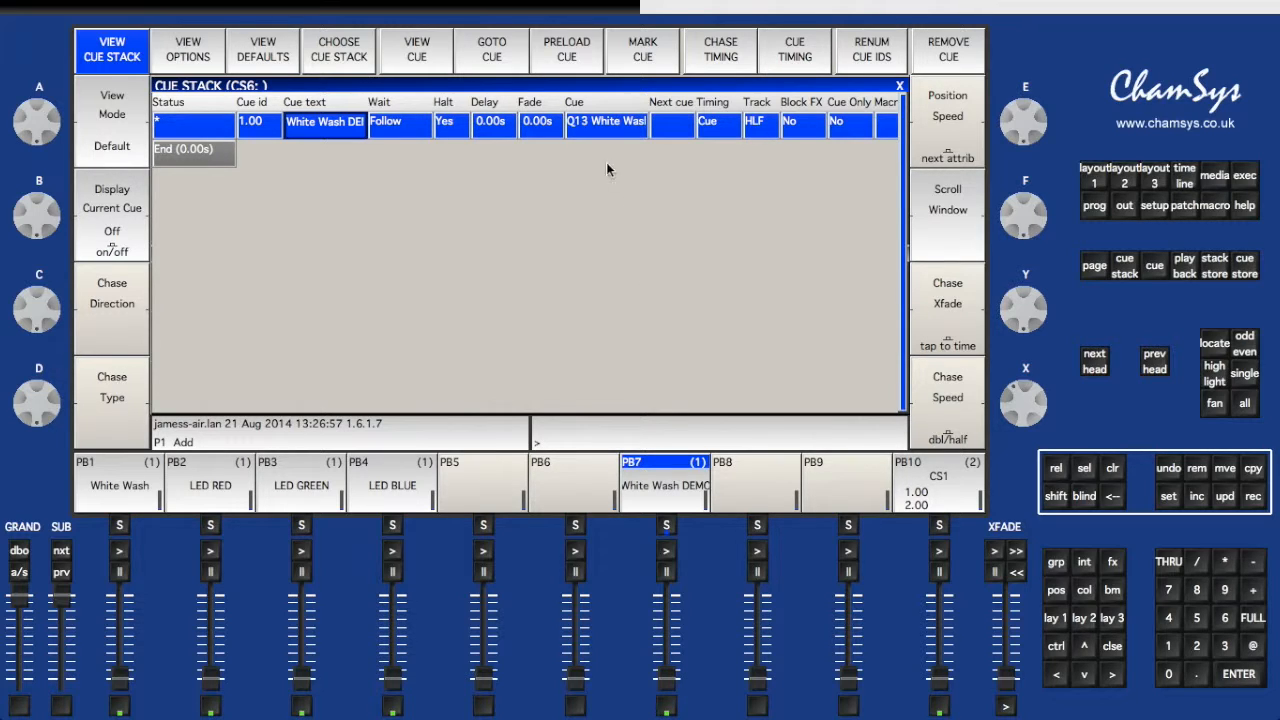
Go through cue 1.00's fields from delay to block FX, and remove the cue from playback 7's stack
click(498, 132)
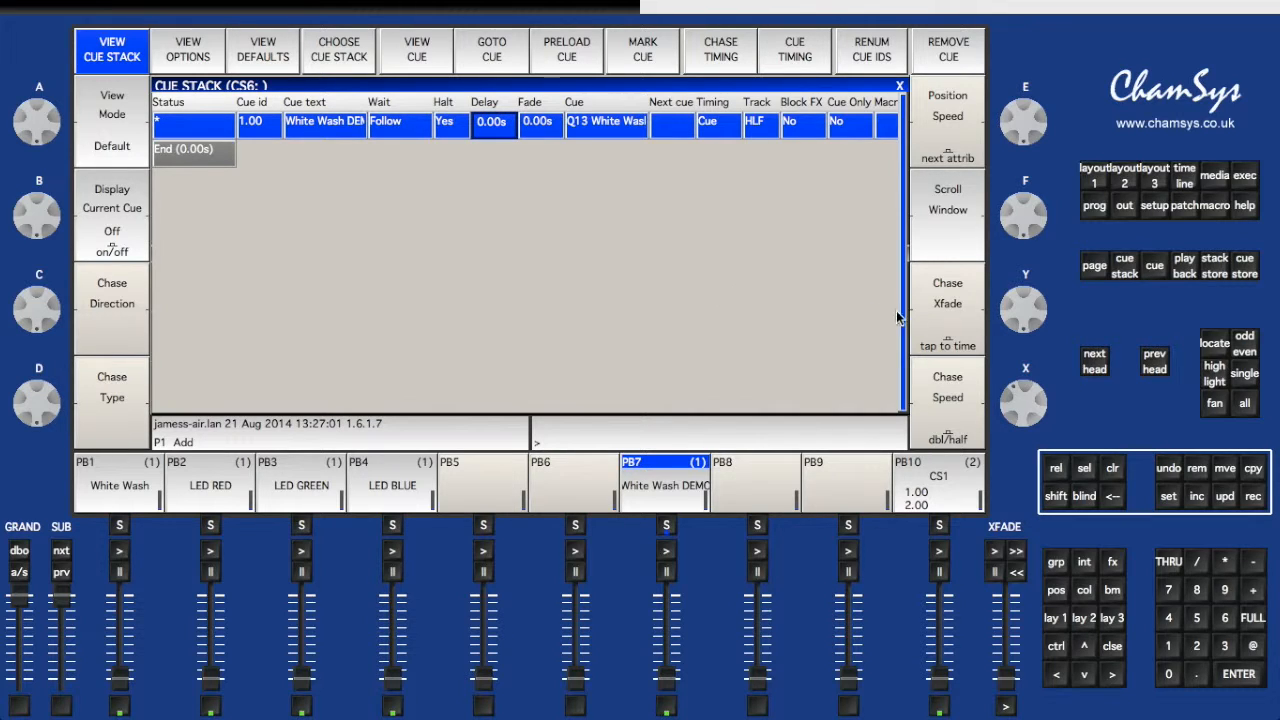
click(545, 121)
click(610, 124)
click(702, 125)
click(762, 131)
click(806, 134)
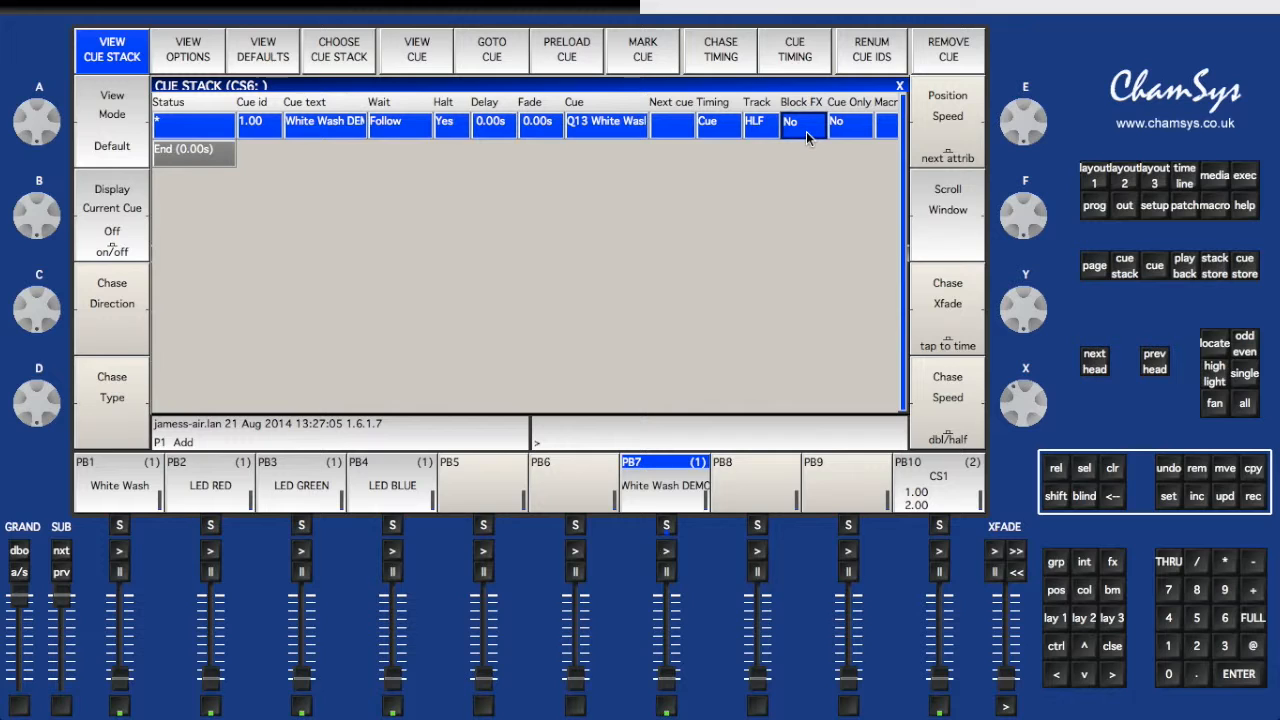
click(948, 48)
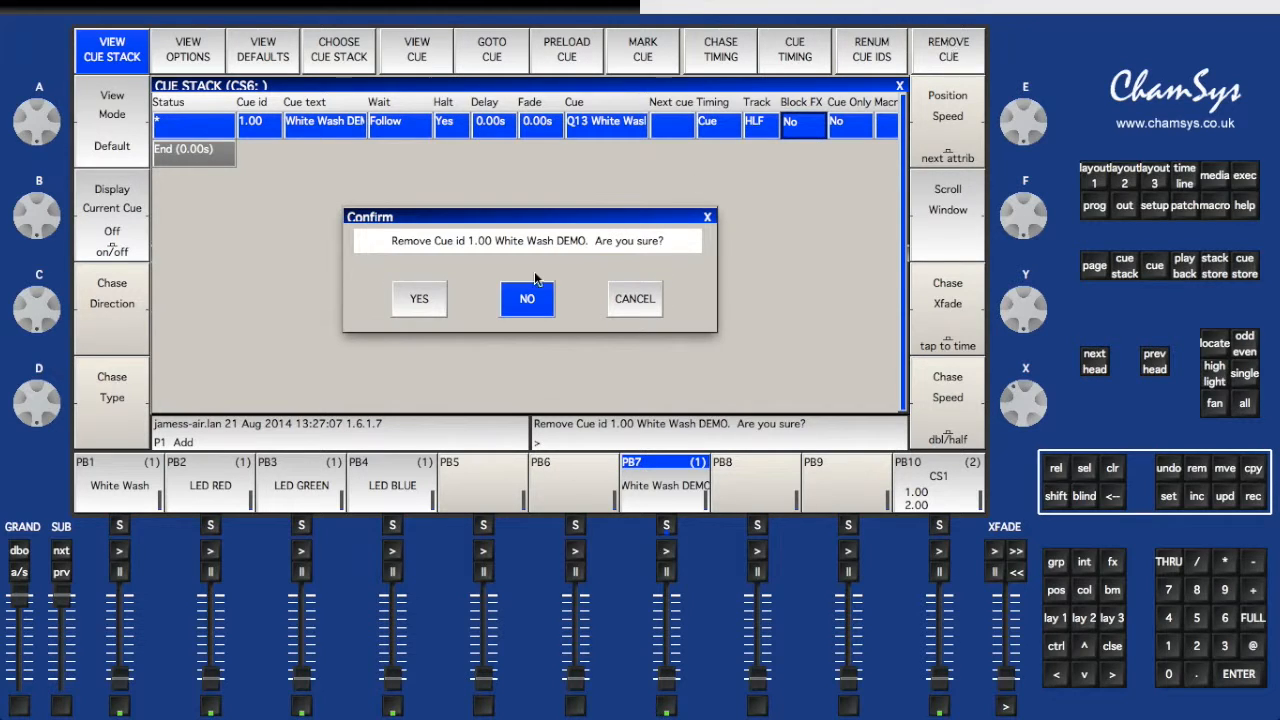
click(420, 300)
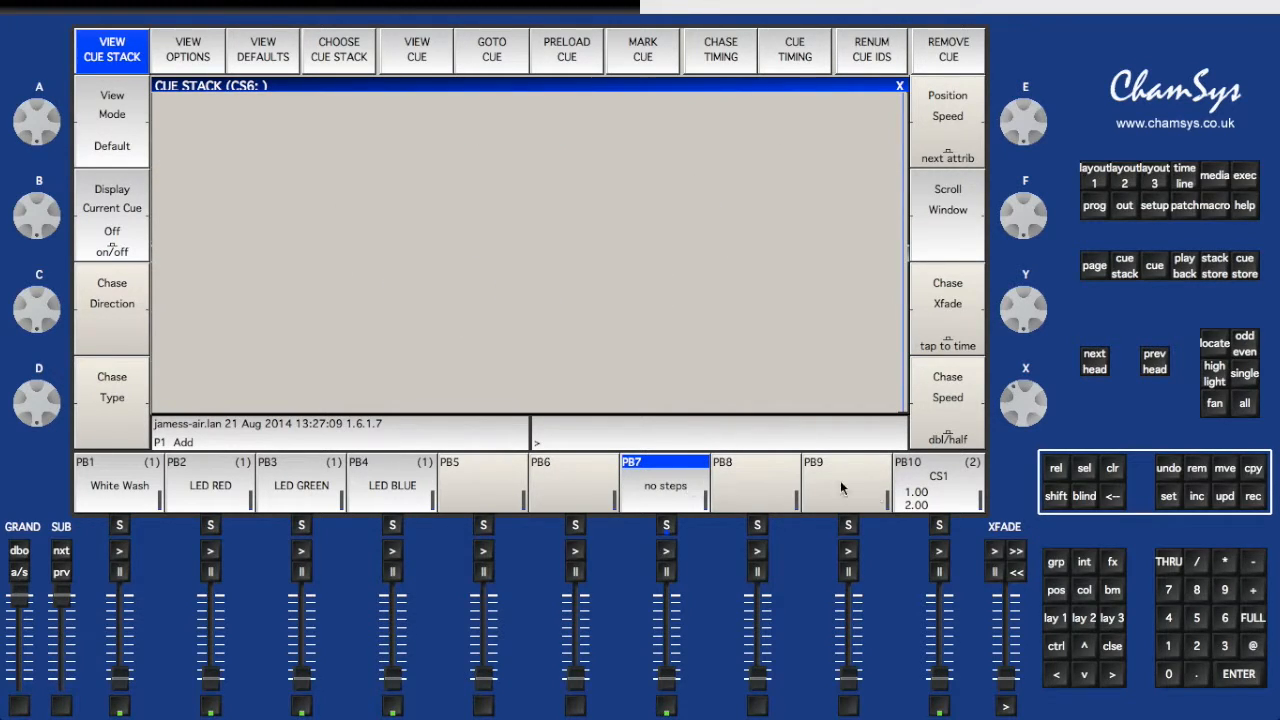
Open playback 10's cue stack, raise its fader to full, start the chase and watch it in the Visualiser
click(913, 494)
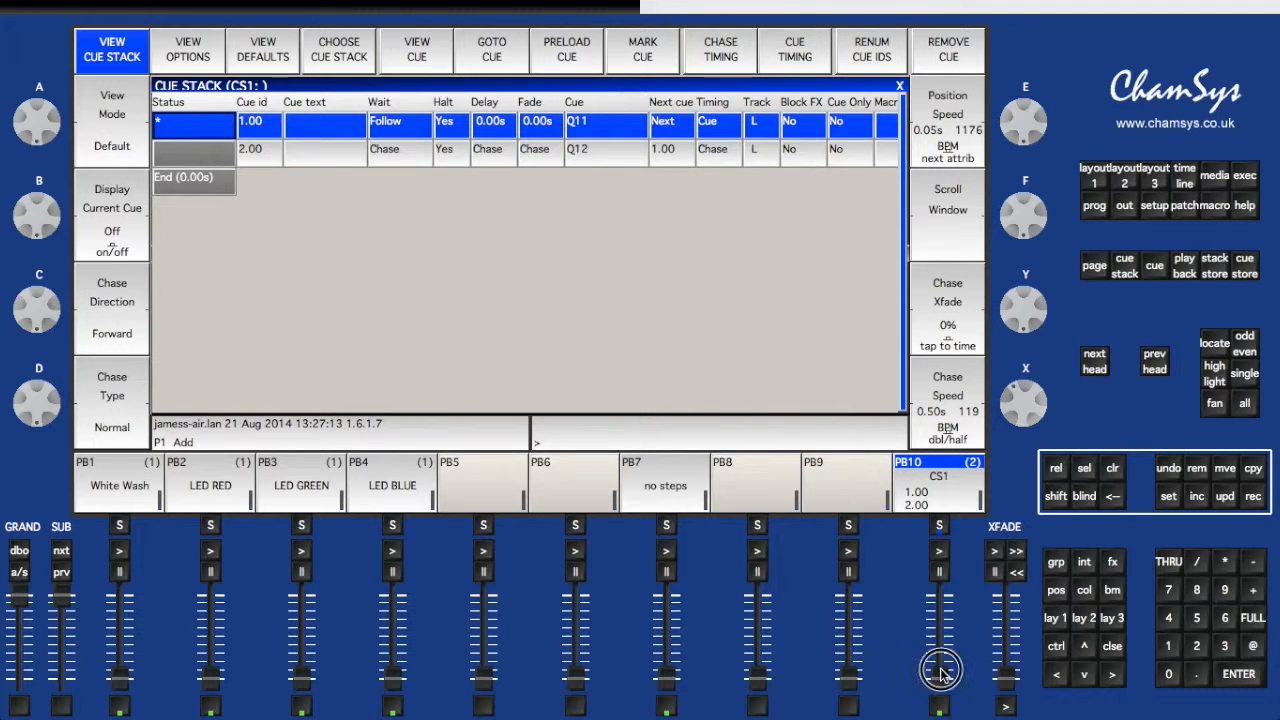
drag(943, 674, 937, 540)
click(939, 551)
key(ctrl+Right)
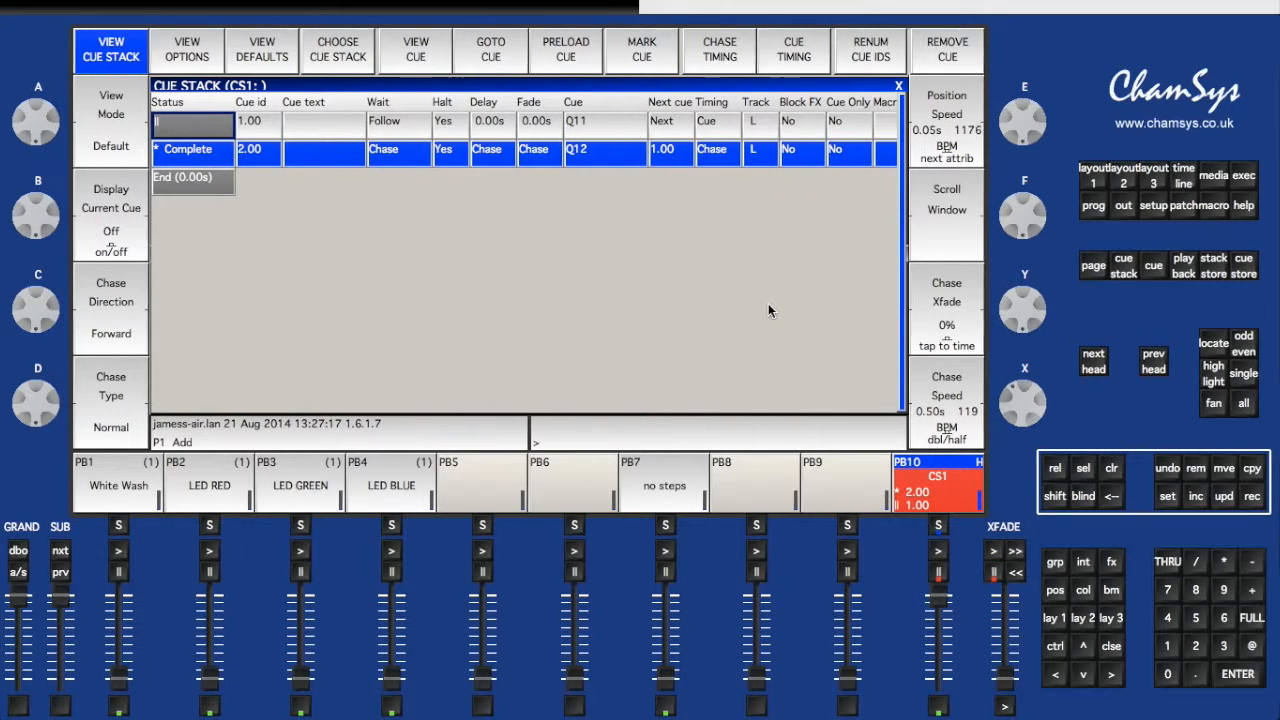
key(ctrl+Left)
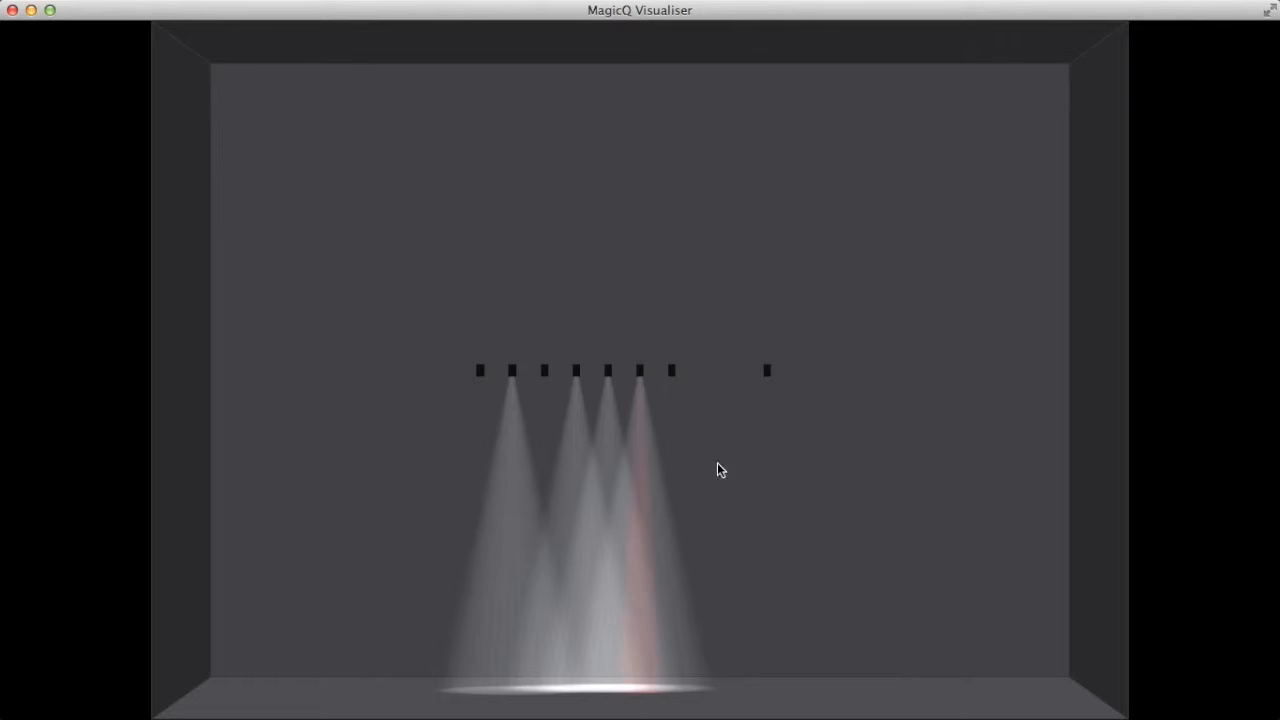
key(ctrl+Left)
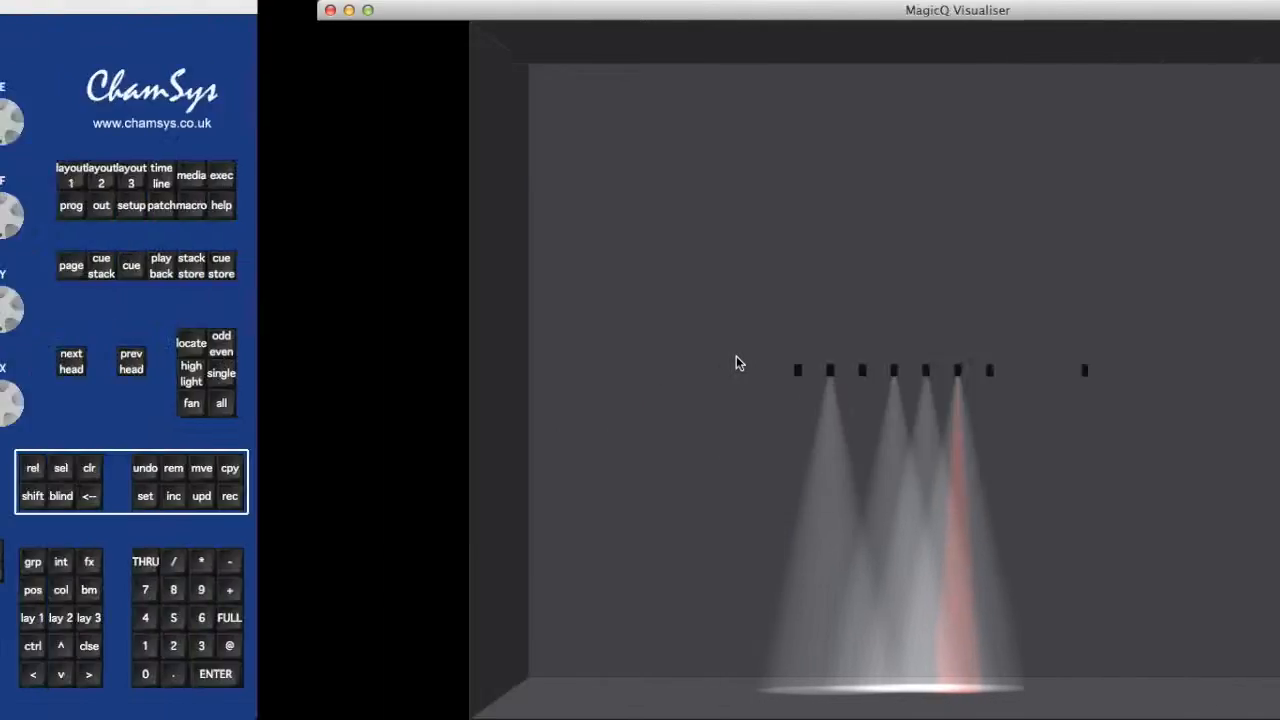
Set playback 10's chase speed to 129 BPM and chase crossfade to 44%, and check the result in the Visualiser
drag(1012, 400, 1017, 397)
drag(1008, 314, 1064, 537)
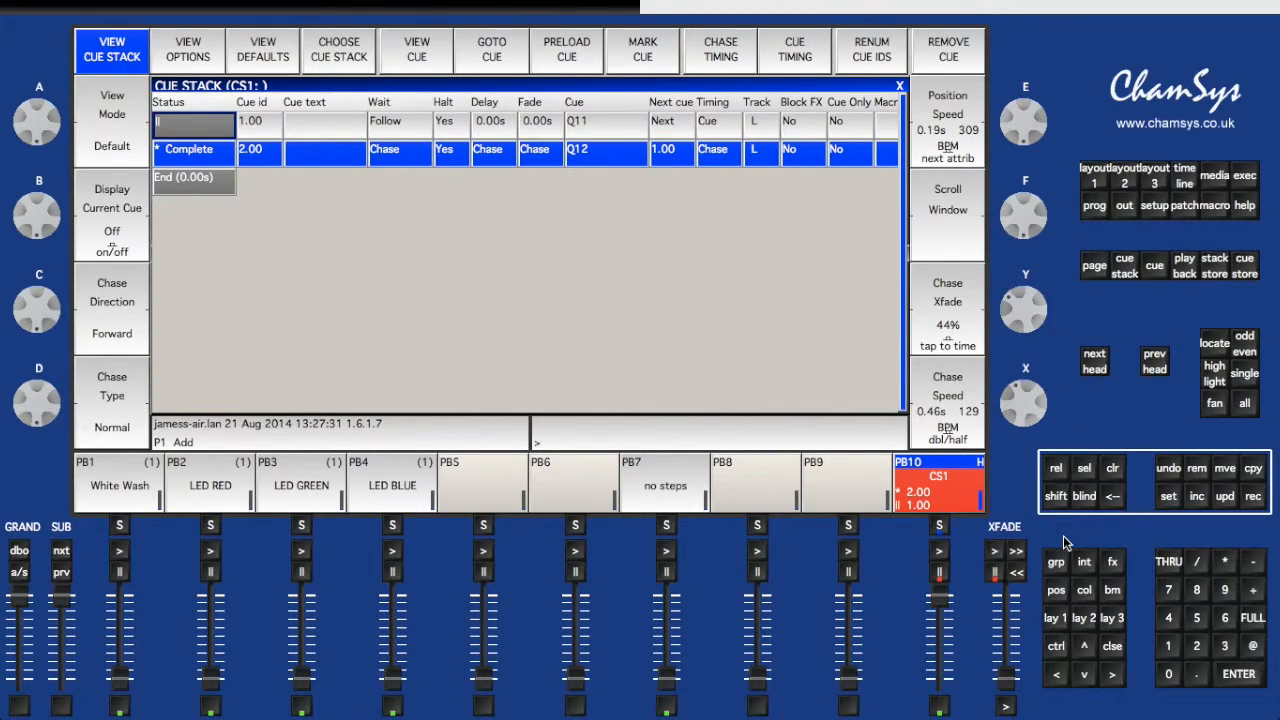
key(ctrl+Right)
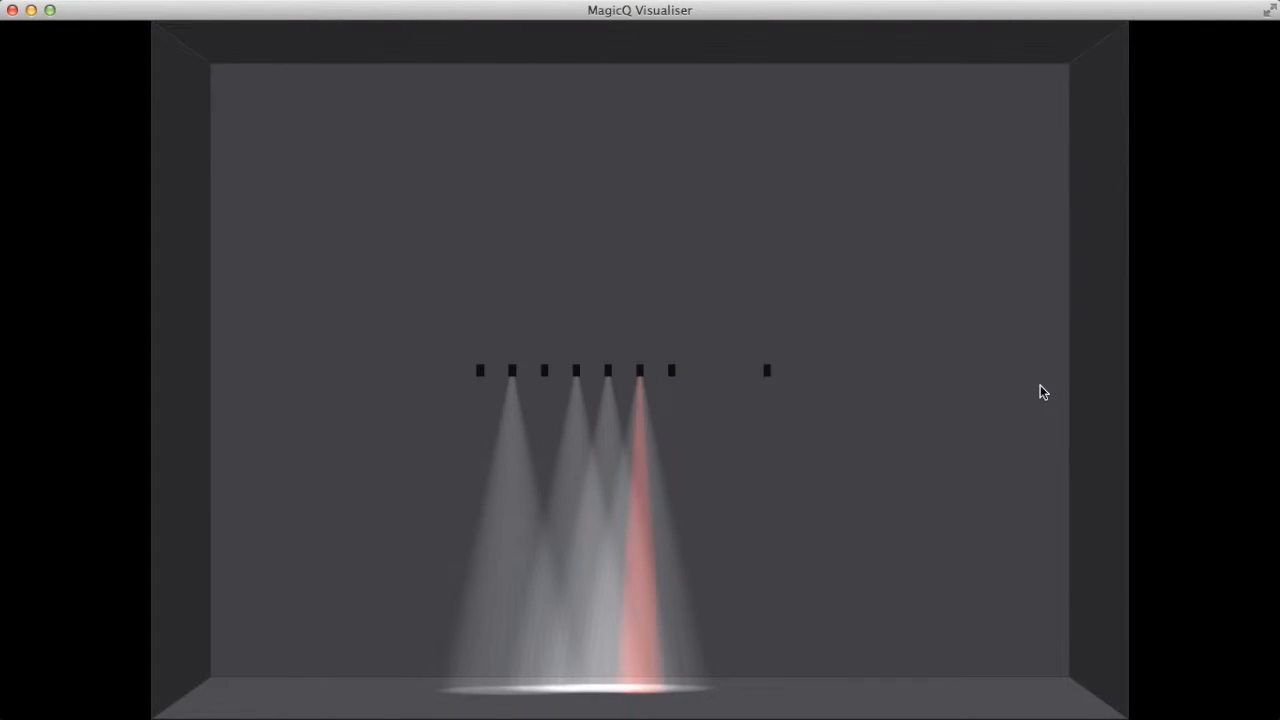
Set the chase crossfade to 0% and check the chase in the Visualiser
key(ctrl+Left)
drag(1031, 307, 1013, 171)
key(ctrl+Right)
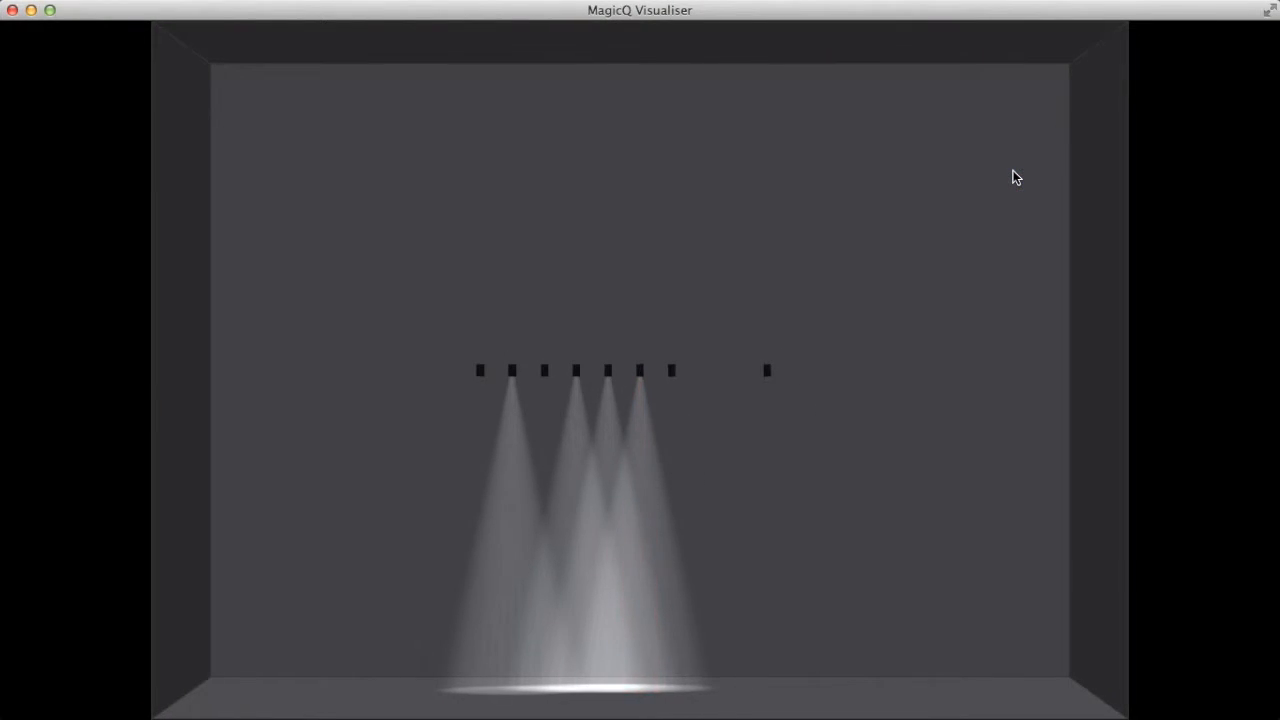
key(ctrl+Left)
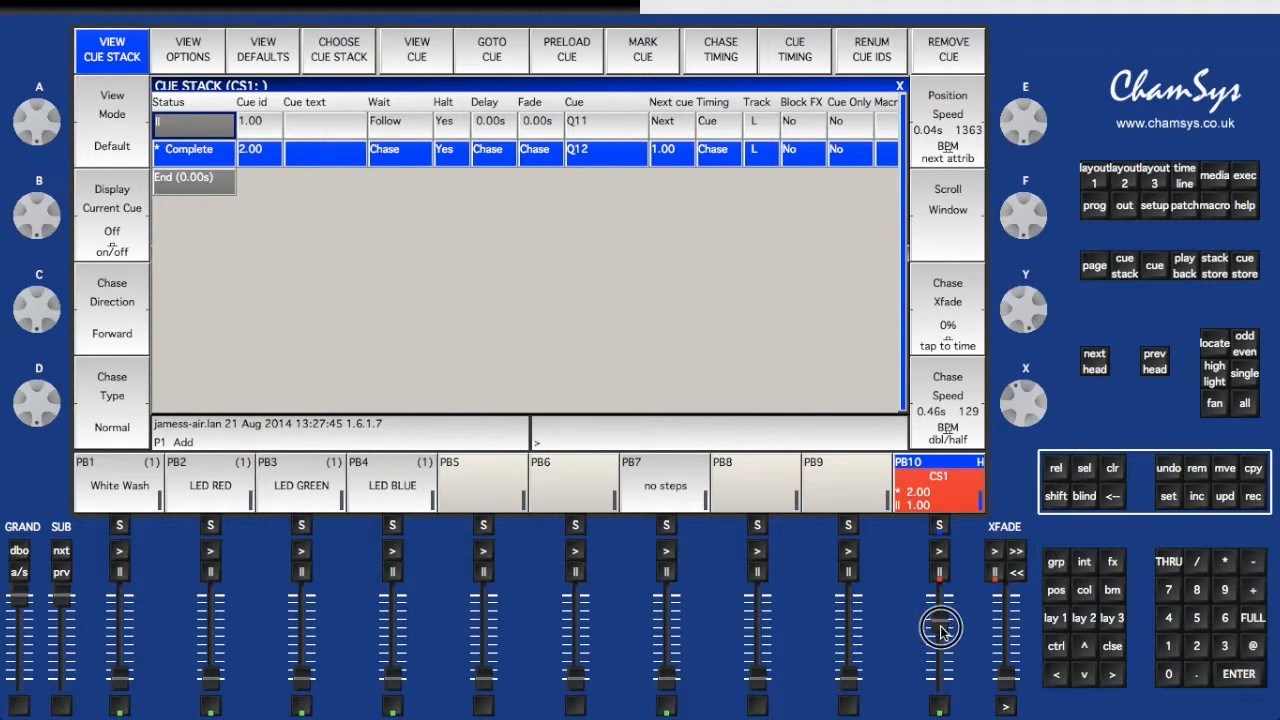
Lower playback 10 to zero, close its cue stack and recall layout 1 with the group and palette windows
drag(939, 600, 939, 682)
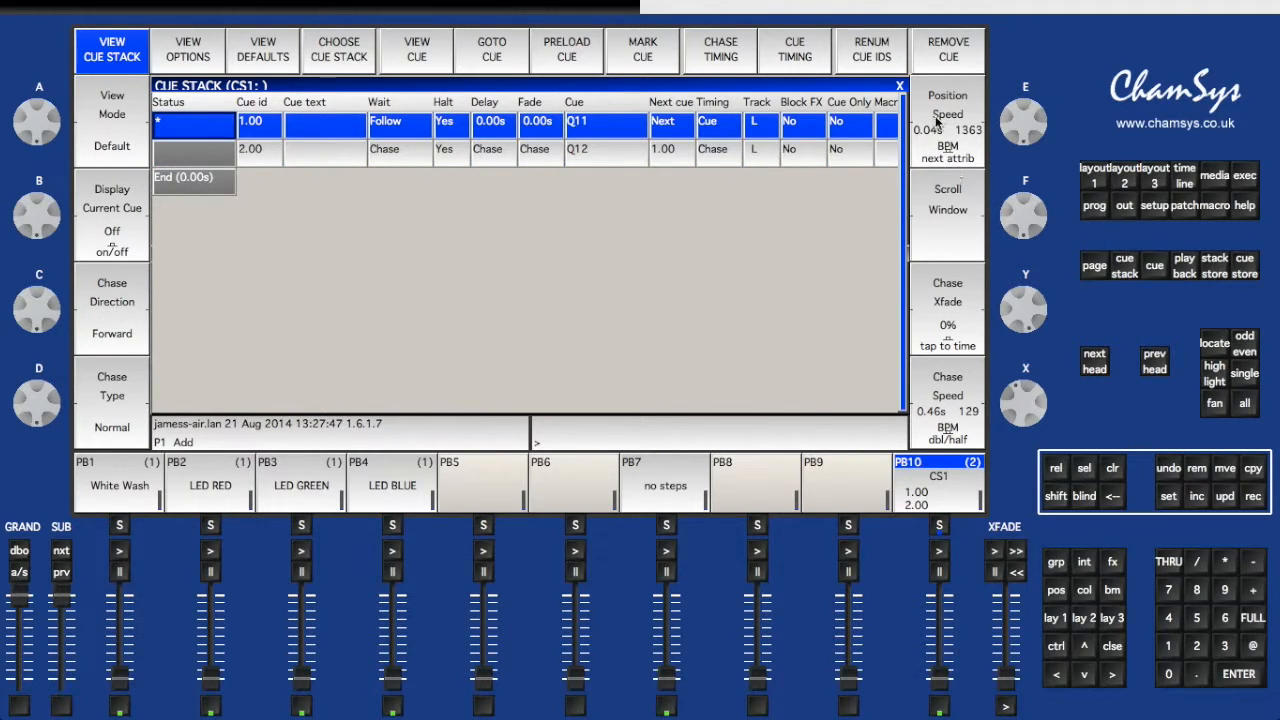
click(899, 86)
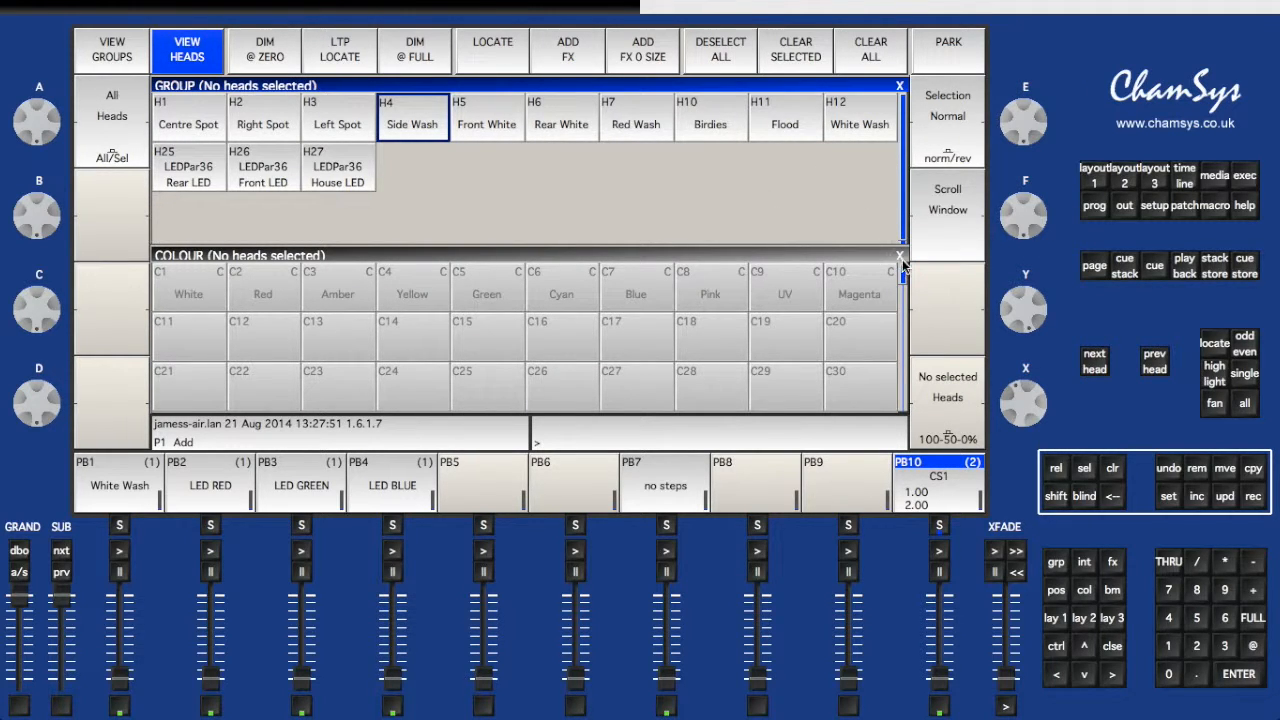
click(1105, 180)
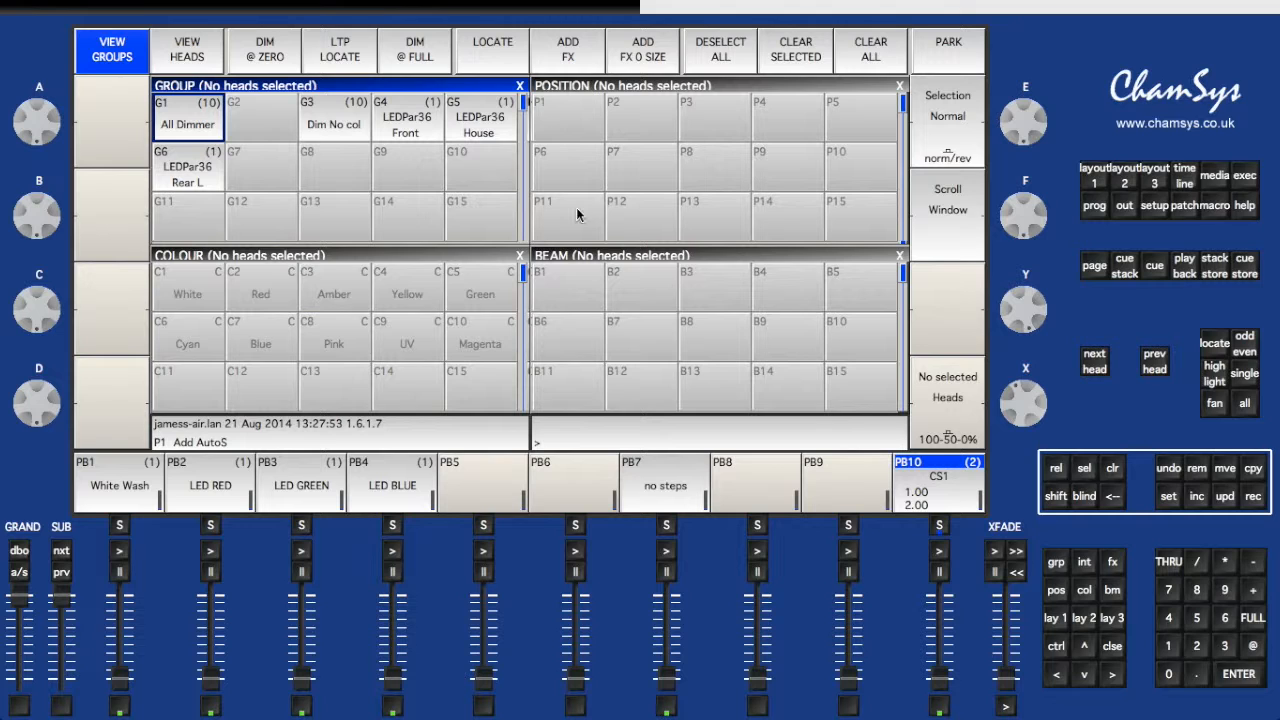
Choose the Martin Mac300 in Mode 1 (9) as the head to patch
click(1184, 205)
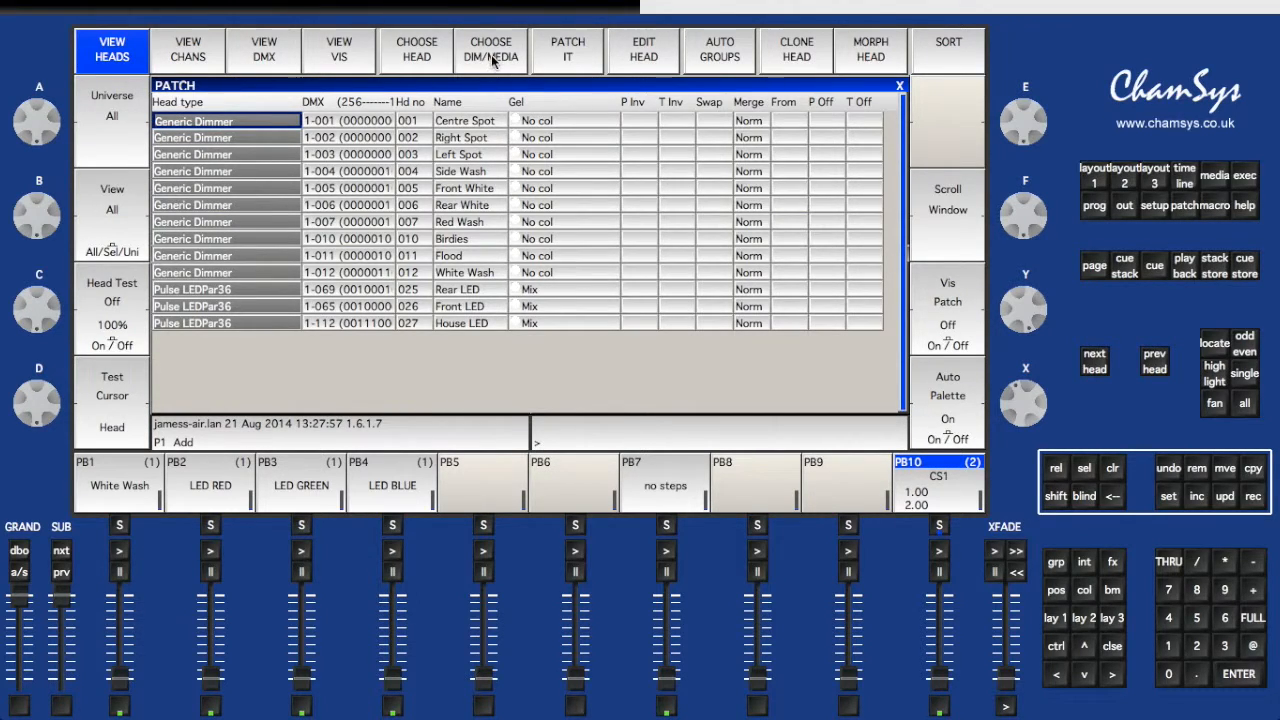
click(425, 57)
text(mart)
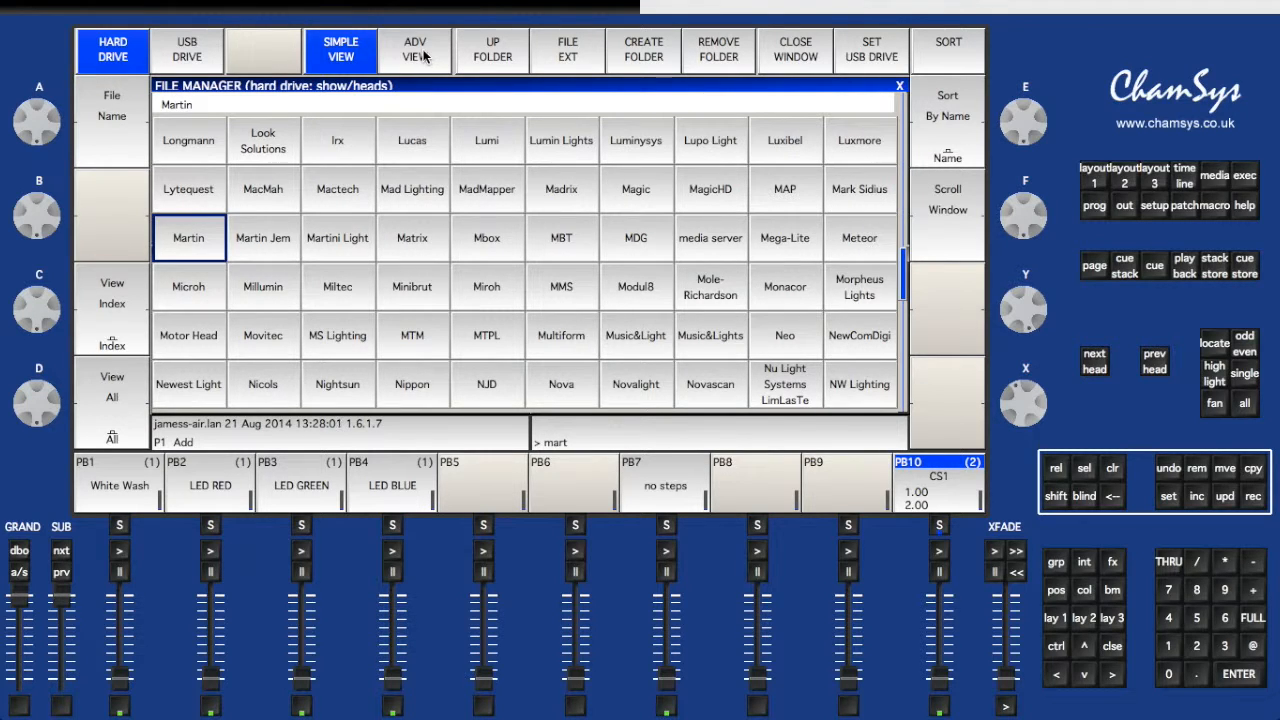
key(Return)
text(mac)
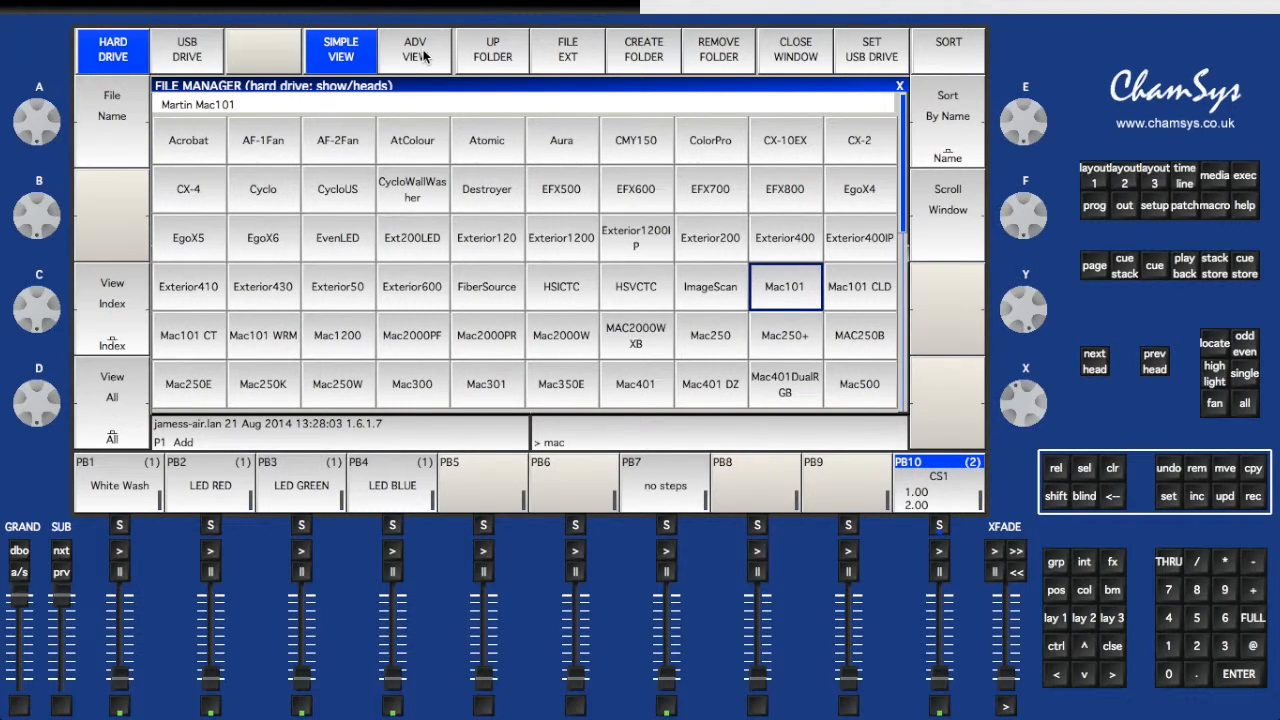
text(300)
key(Return)
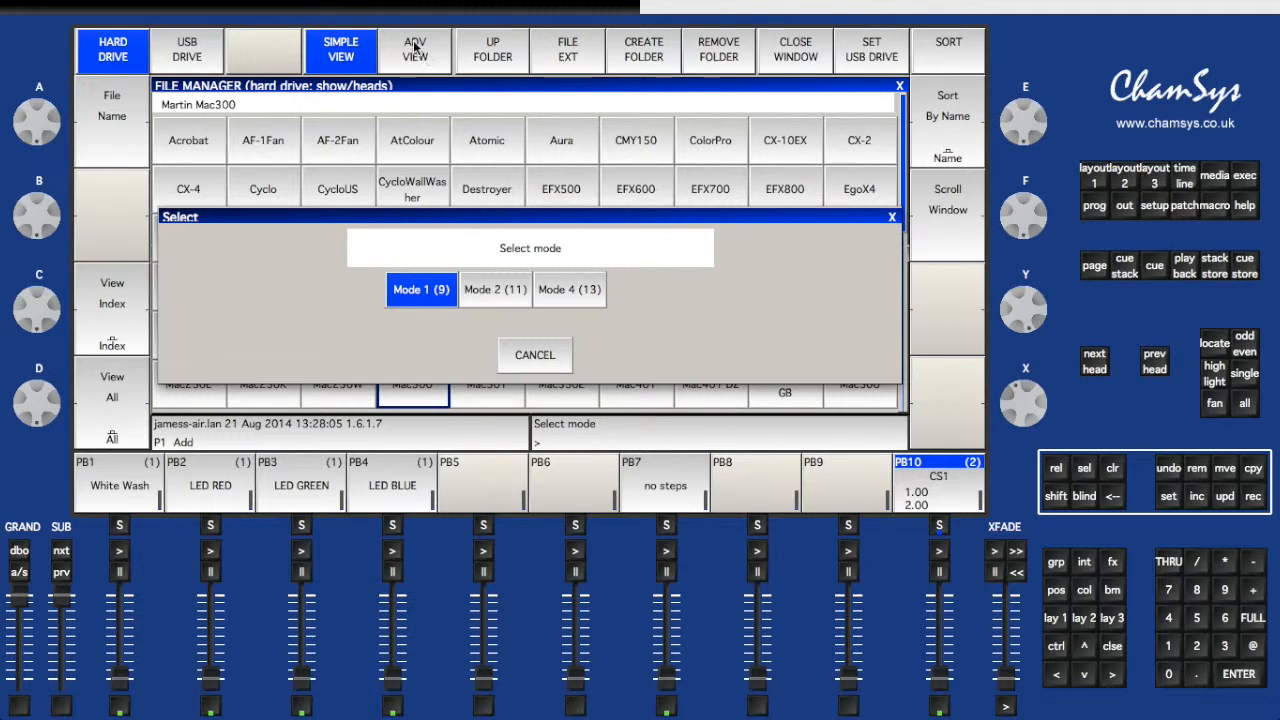
click(438, 295)
Patch one Mac300 head at DMX address 1-141
click(574, 62)
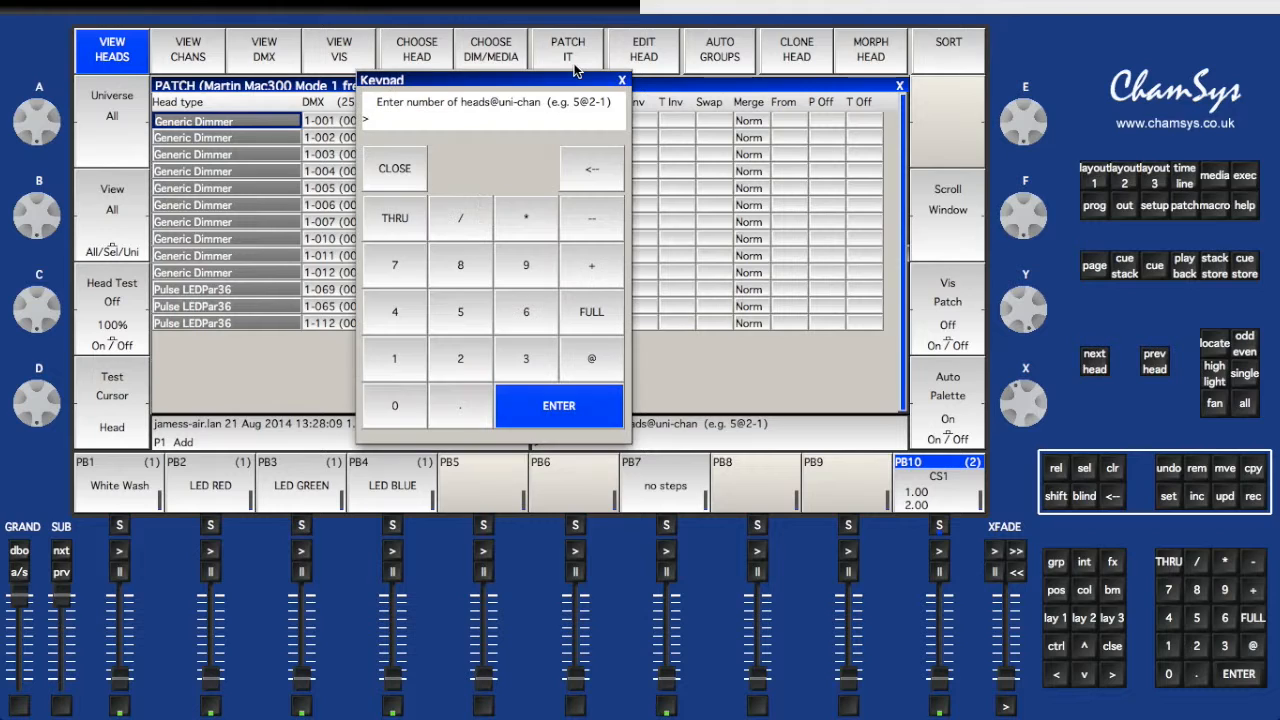
click(394, 362)
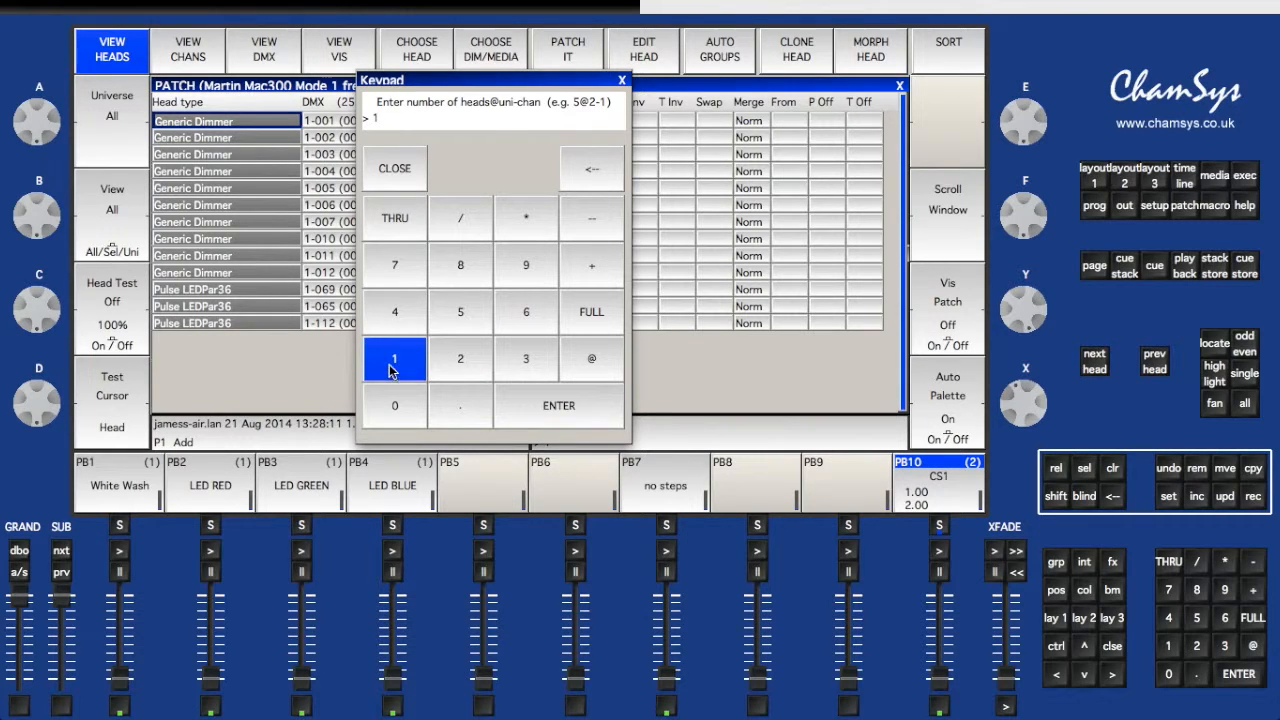
click(601, 362)
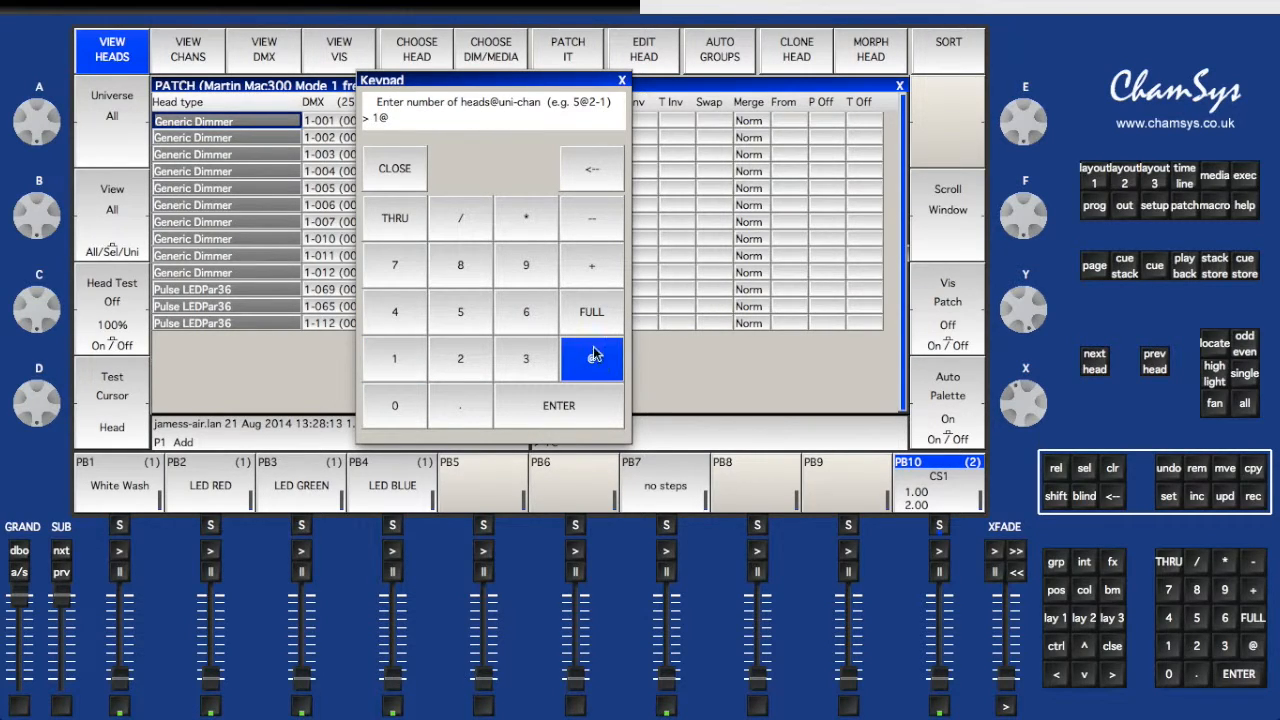
click(396, 364)
click(594, 228)
click(398, 360)
click(398, 310)
click(399, 360)
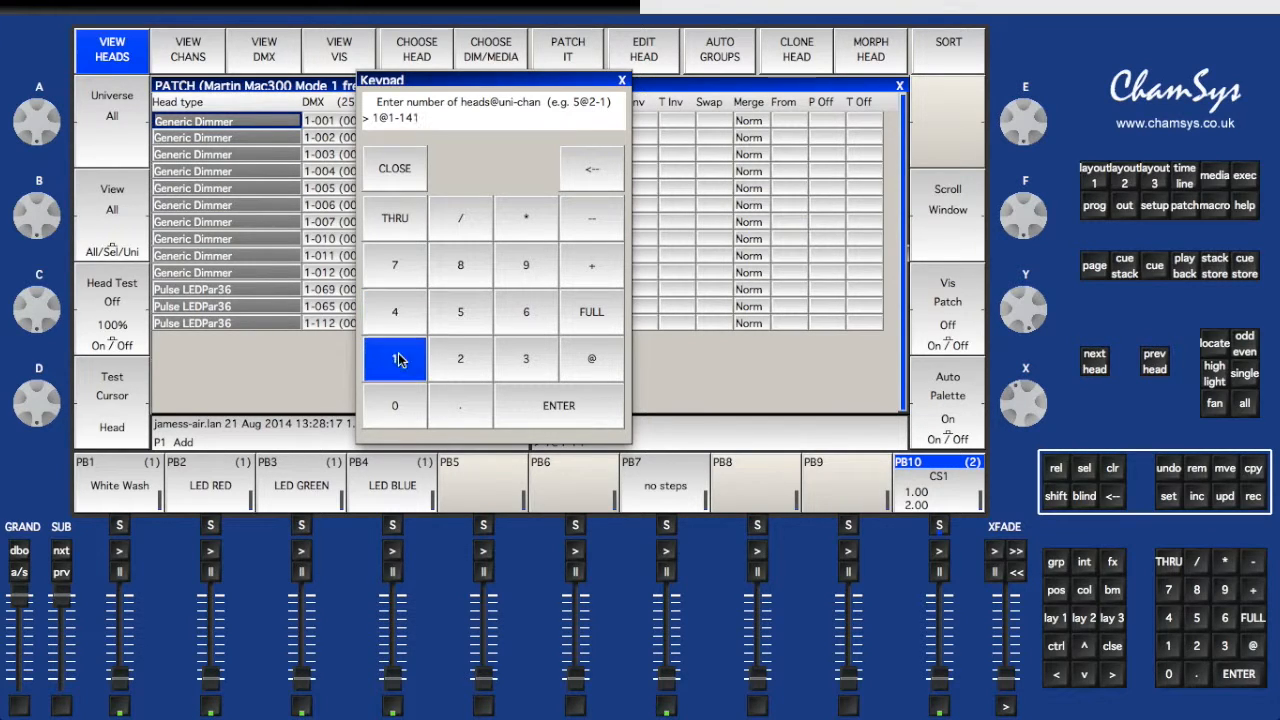
click(560, 406)
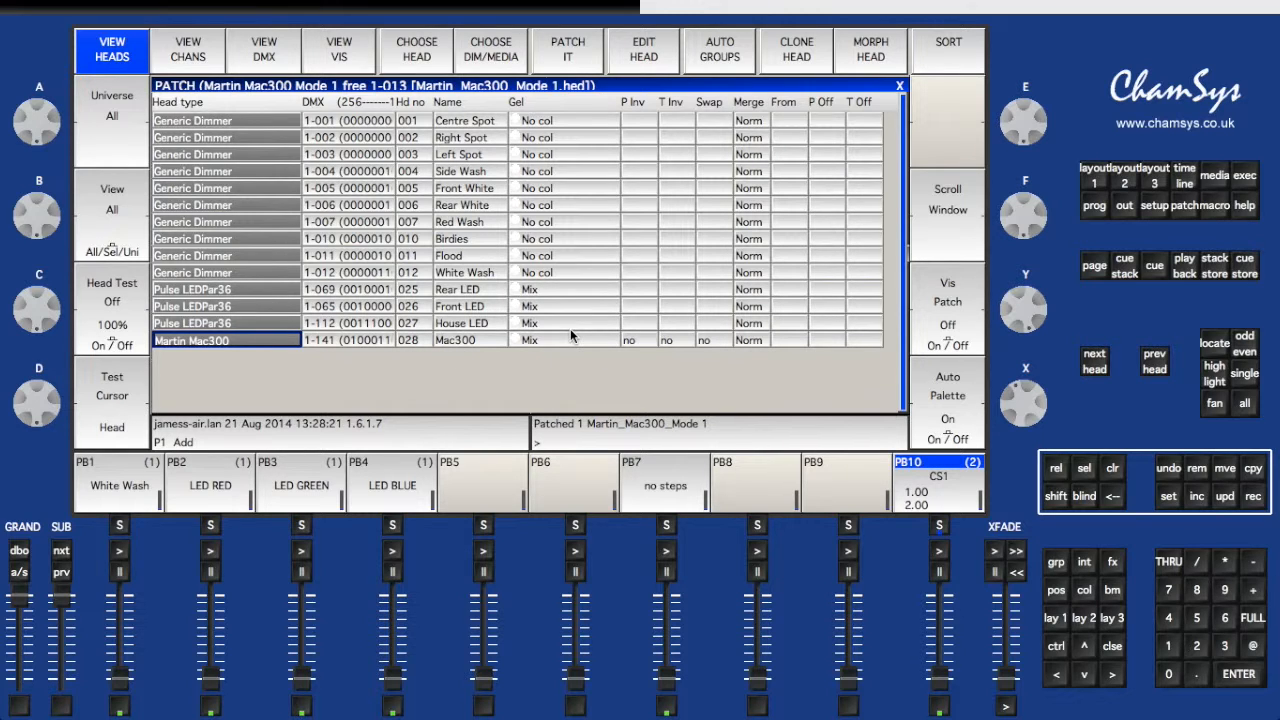
Recall layout 1, select the All Mac300 group, locate it at full intensity and check the beam in the Visualiser
click(1092, 178)
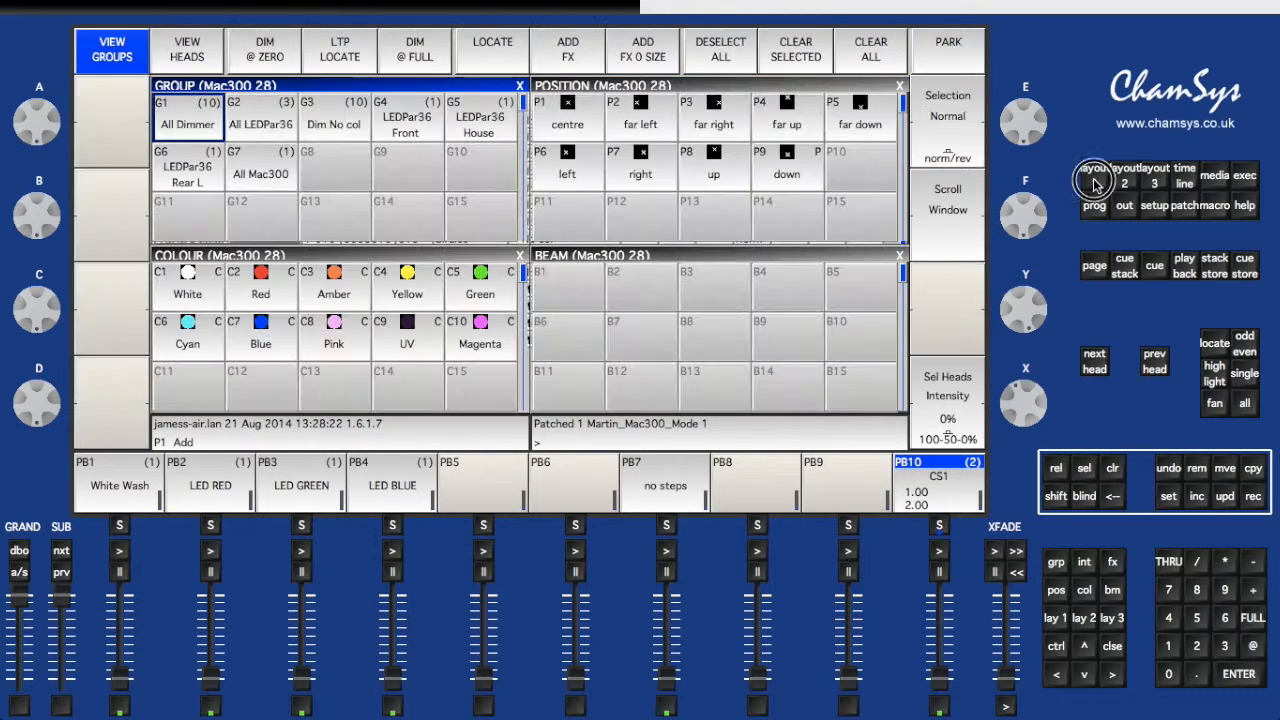
click(277, 170)
click(489, 62)
click(423, 60)
key(ctrl+Right)
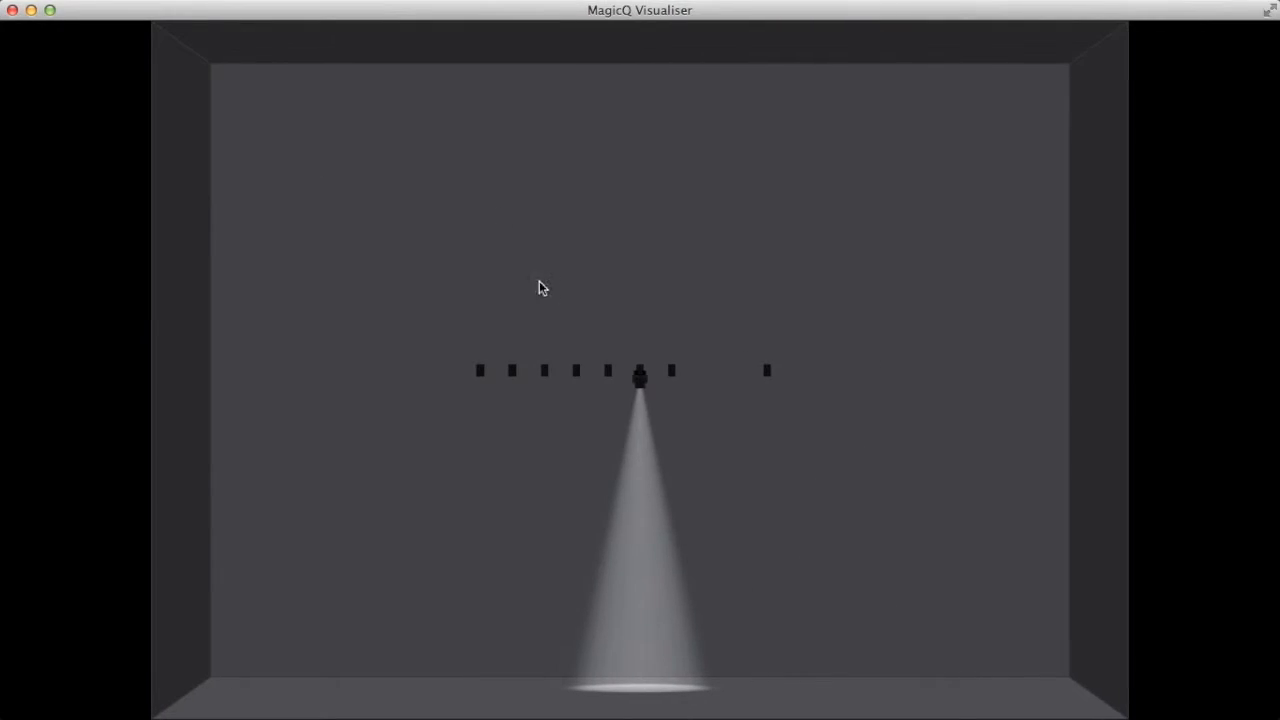
drag(654, 383, 363, 411)
key(ctrl+Left)
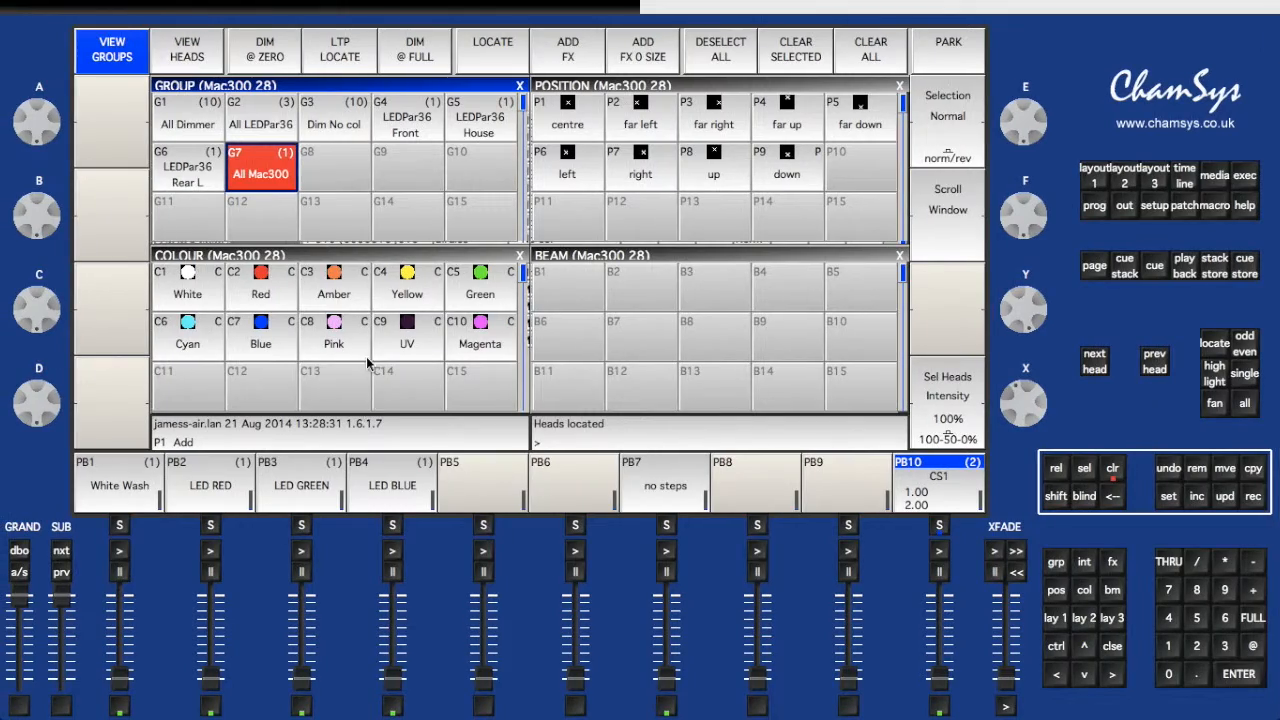
Apply the Amber colour palette to the Mac300 and check it in the Visualiser
click(333, 298)
key(ctrl+Right)
key(ctrl+Left)
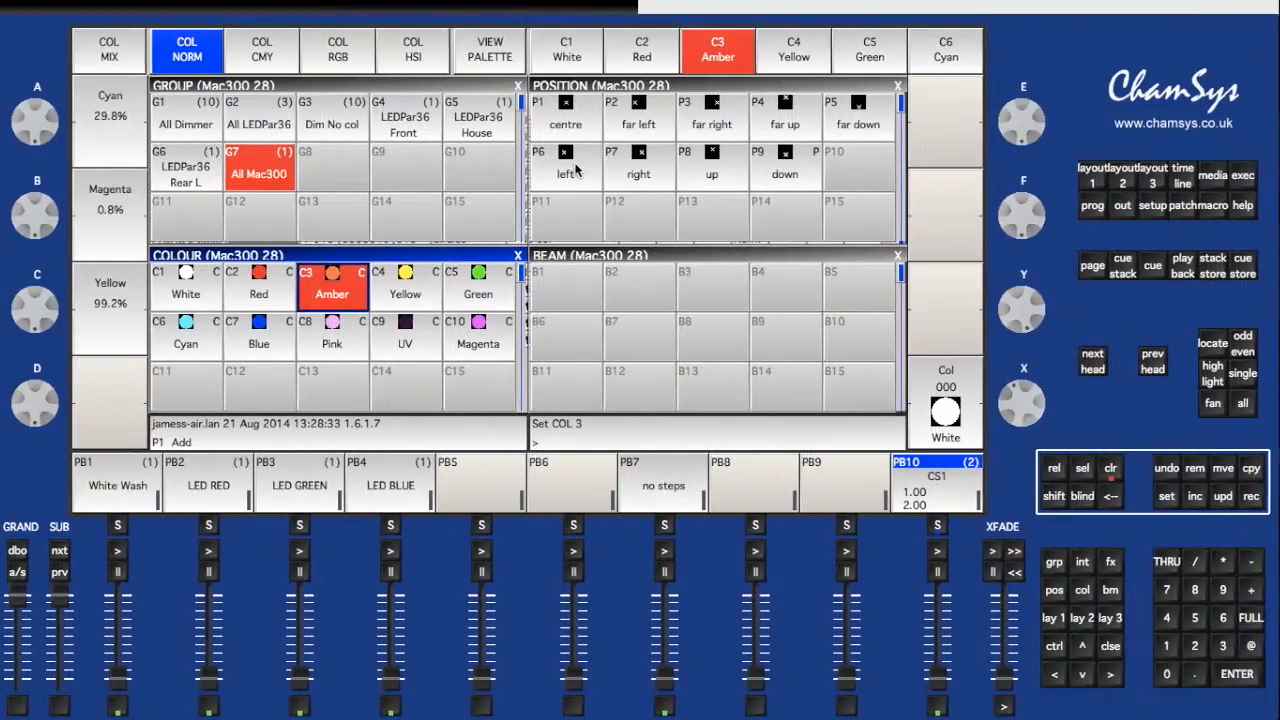
Send the Mac300 to the "right" position palette, and adjust its pan to 19 and tilt to -25
click(638, 174)
key(ctrl+Right)
key(ctrl+Left)
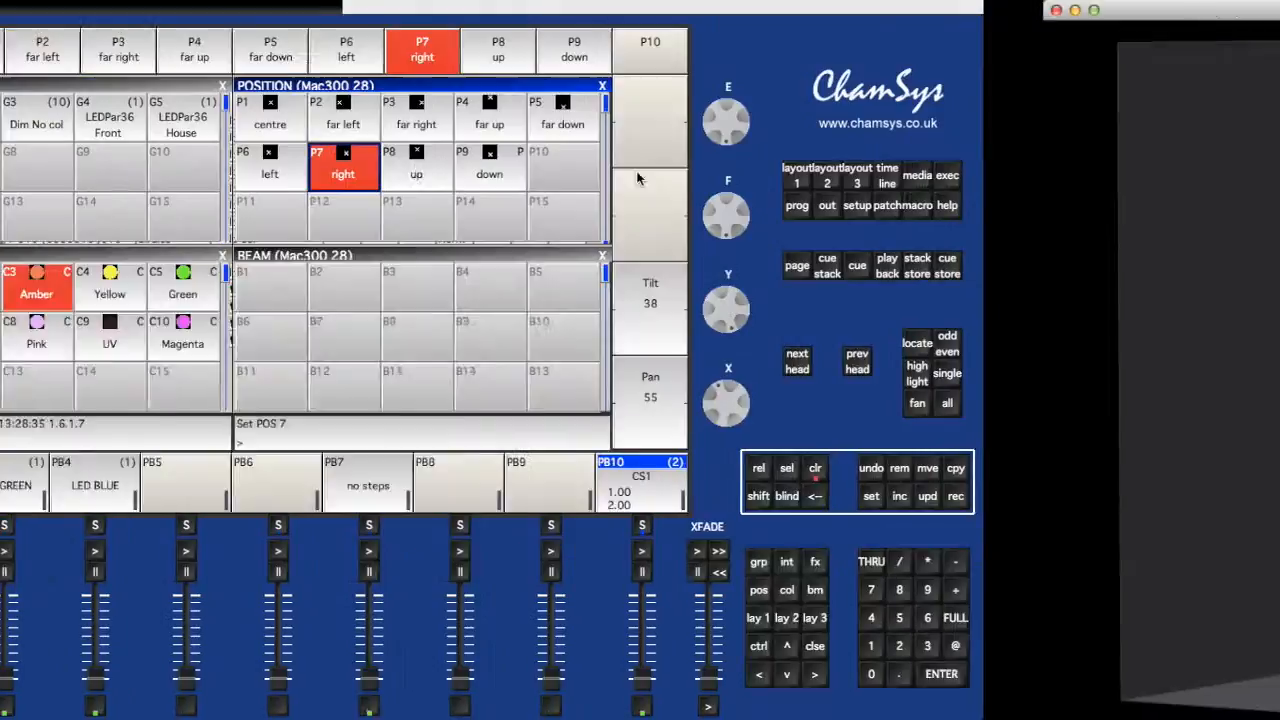
mouse_move(1005, 388)
mouse_down()
mouse_move(1008, 487)
mouse_move(1008, 383)
mouse_up()
mouse_move(1006, 296)
mouse_down()
mouse_move(1008, 367)
mouse_move(1010, 316)
mouse_up()
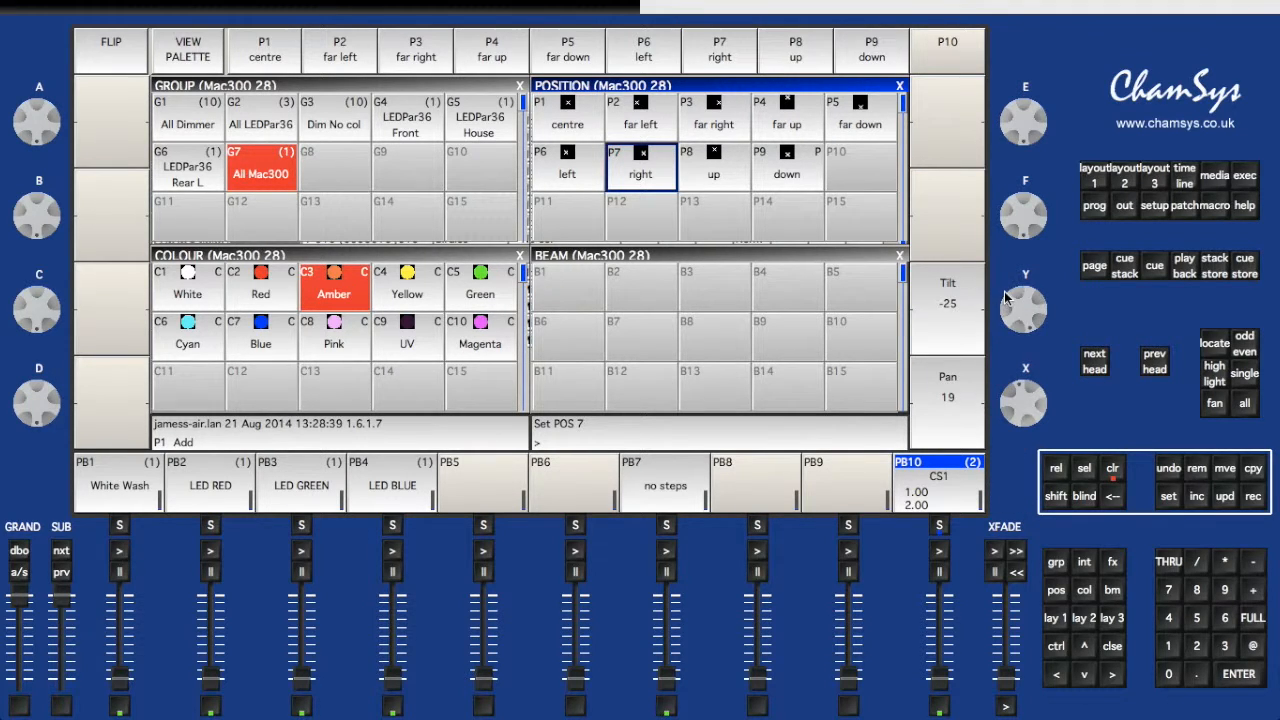
Apply the UV colour palette to the Mac300 and lower its magenta to 6.3%
click(385, 345)
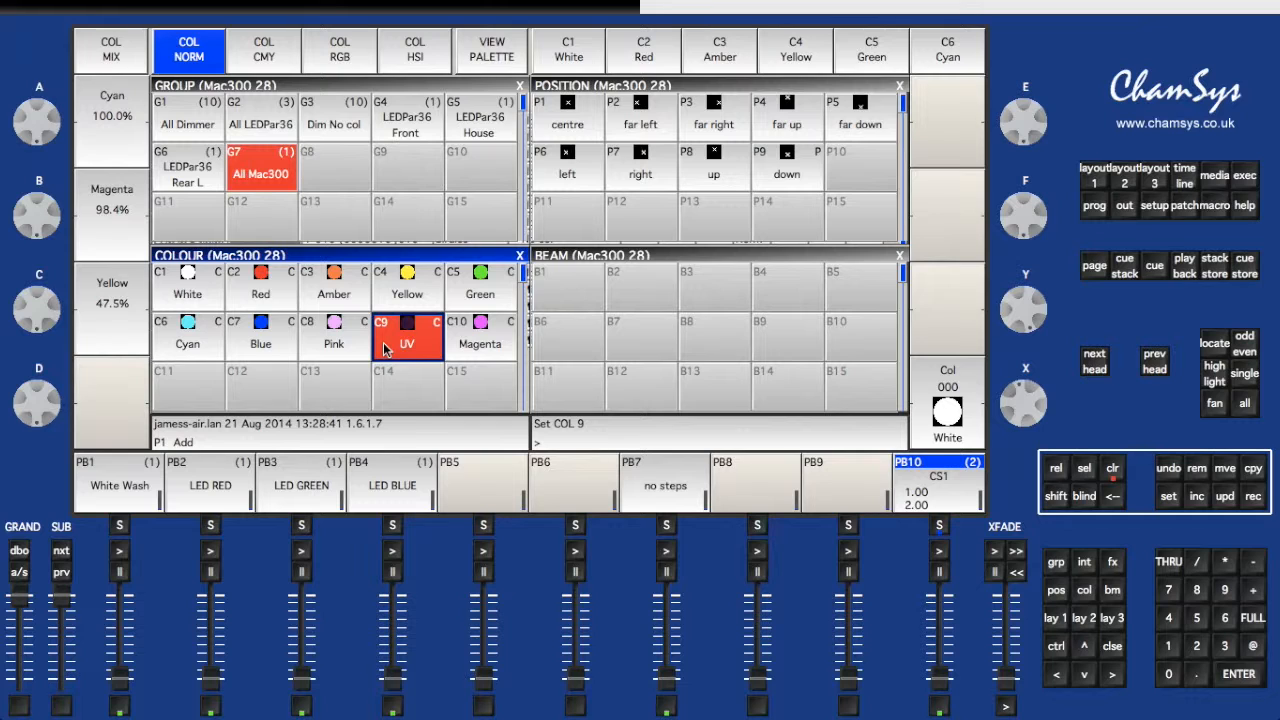
drag(26, 196, 31, 151)
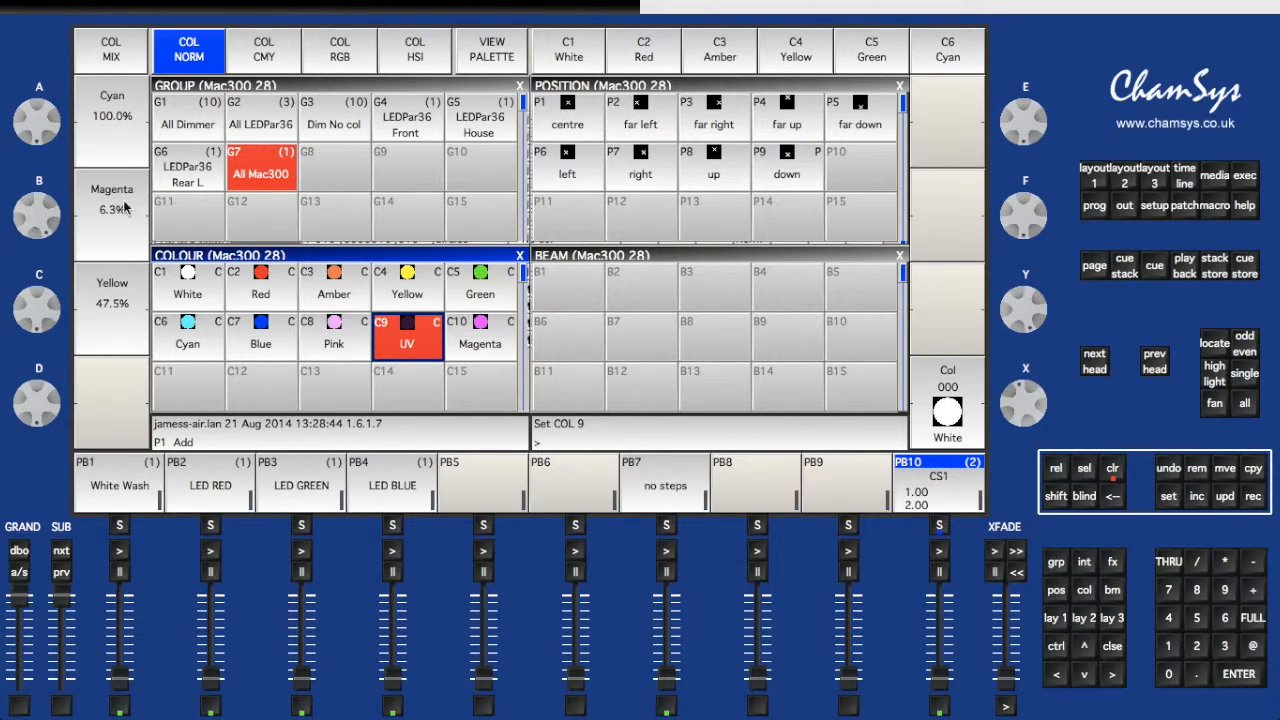
Clear the programmer and check the result in the Visualiser
click(1107, 474)
key(ctrl+Right)
key(ctrl+Left)
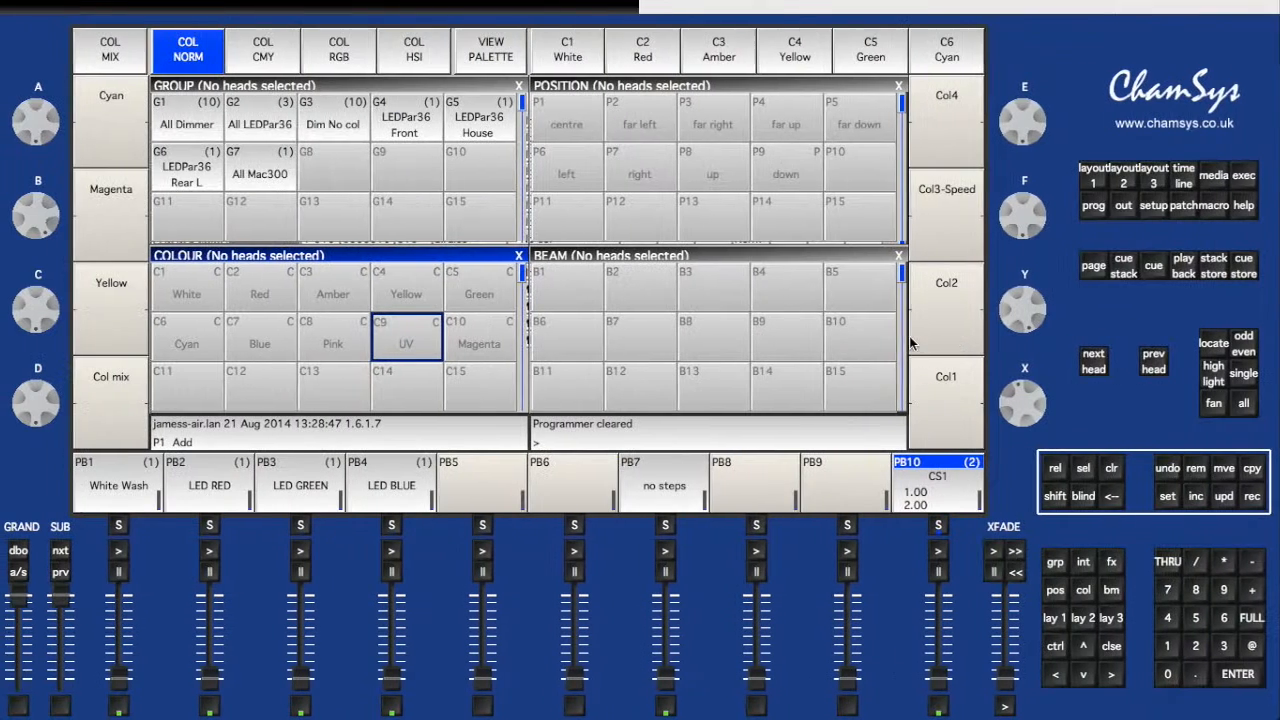
Select the All Mac300 group and add the figof8vert position effect to it
click(266, 165)
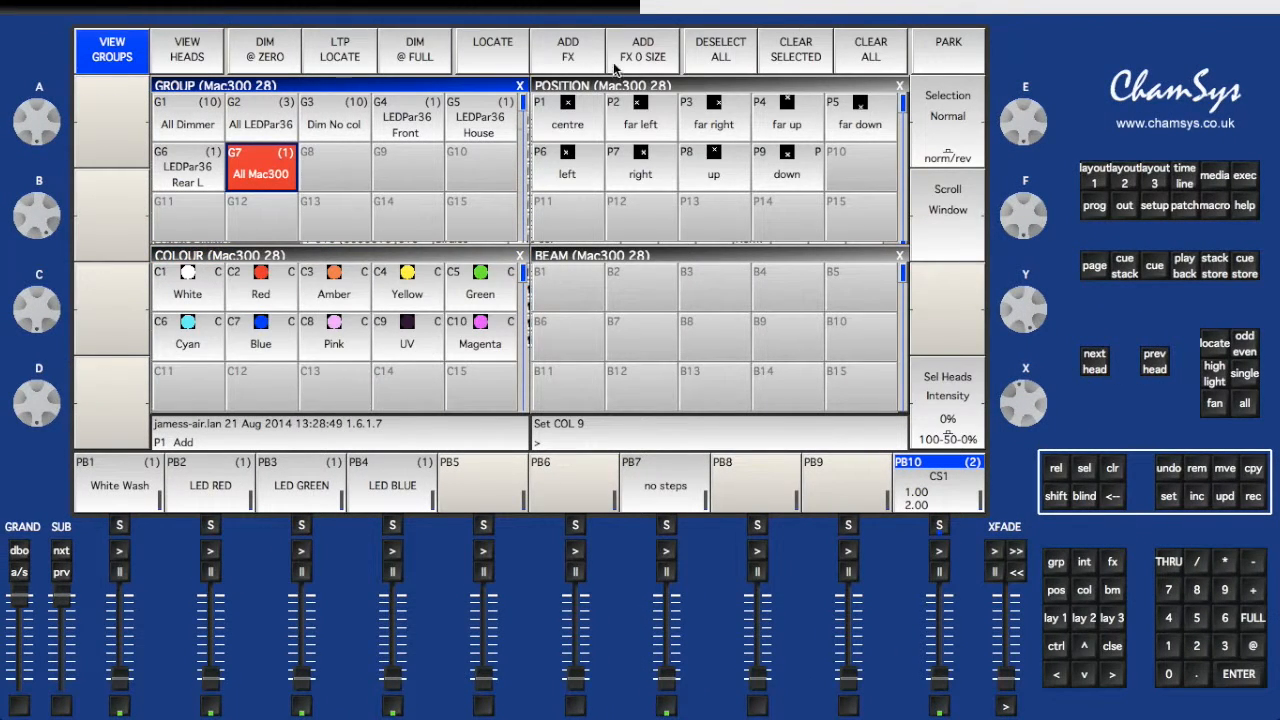
click(550, 60)
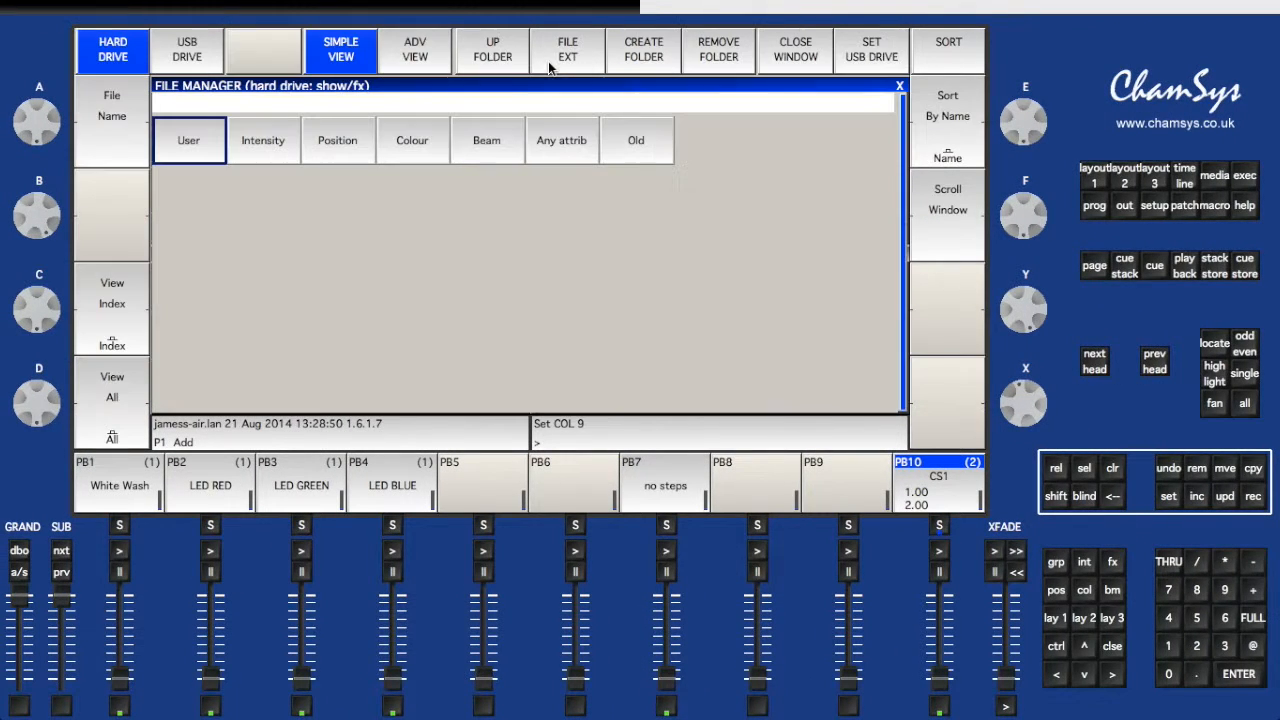
click(355, 143)
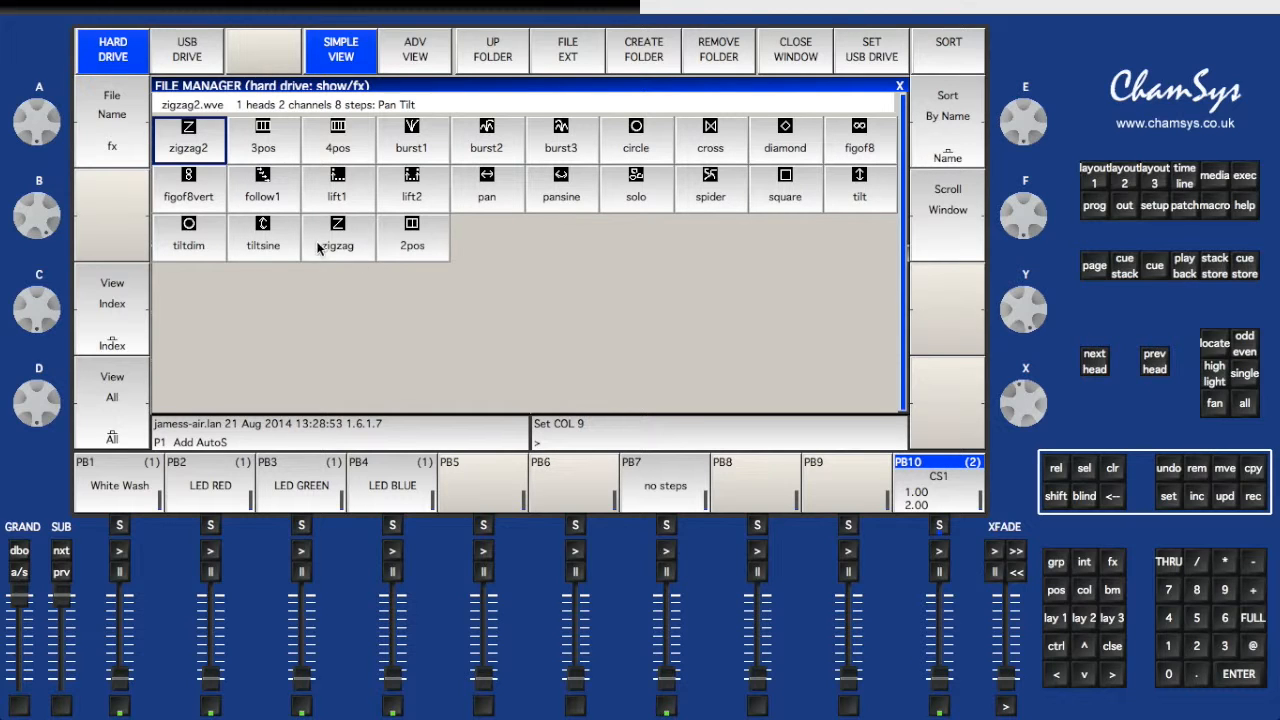
click(196, 186)
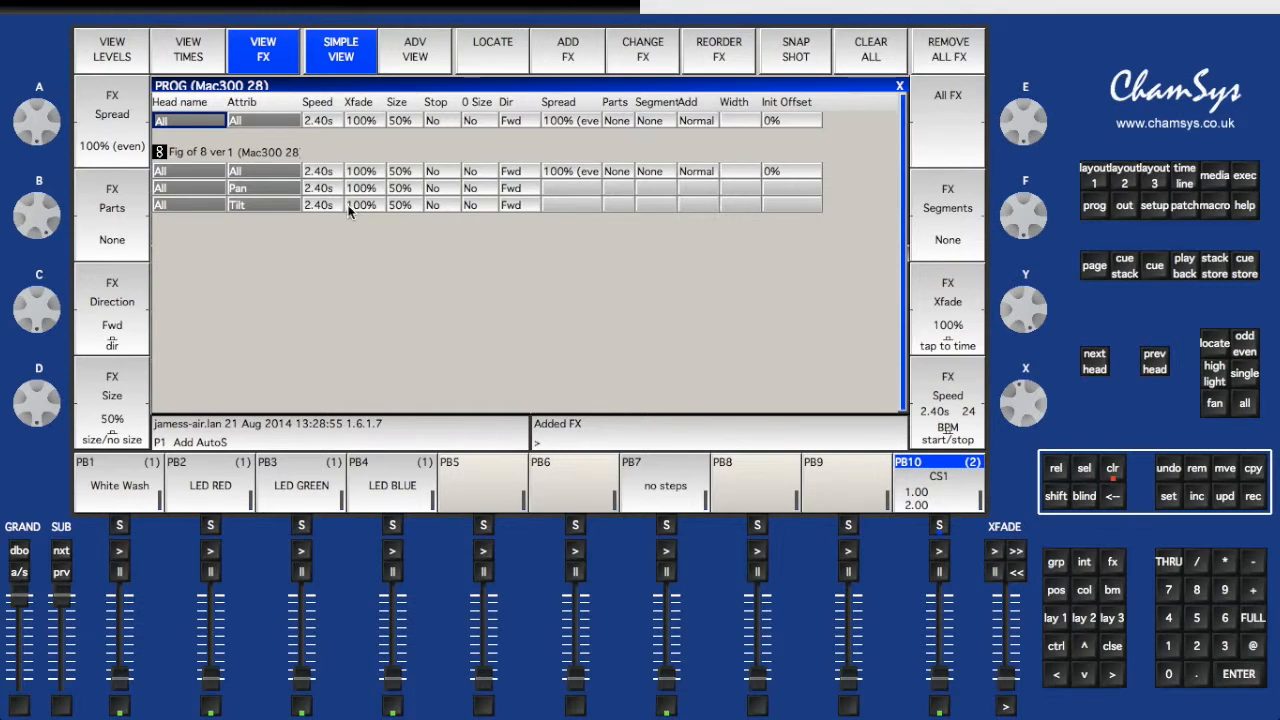
Set the figure-of-eight effect's speed to 1.87 s (32 BPM) and close the programmer window
drag(1024, 395, 1016, 715)
drag(1022, 383, 1022, 484)
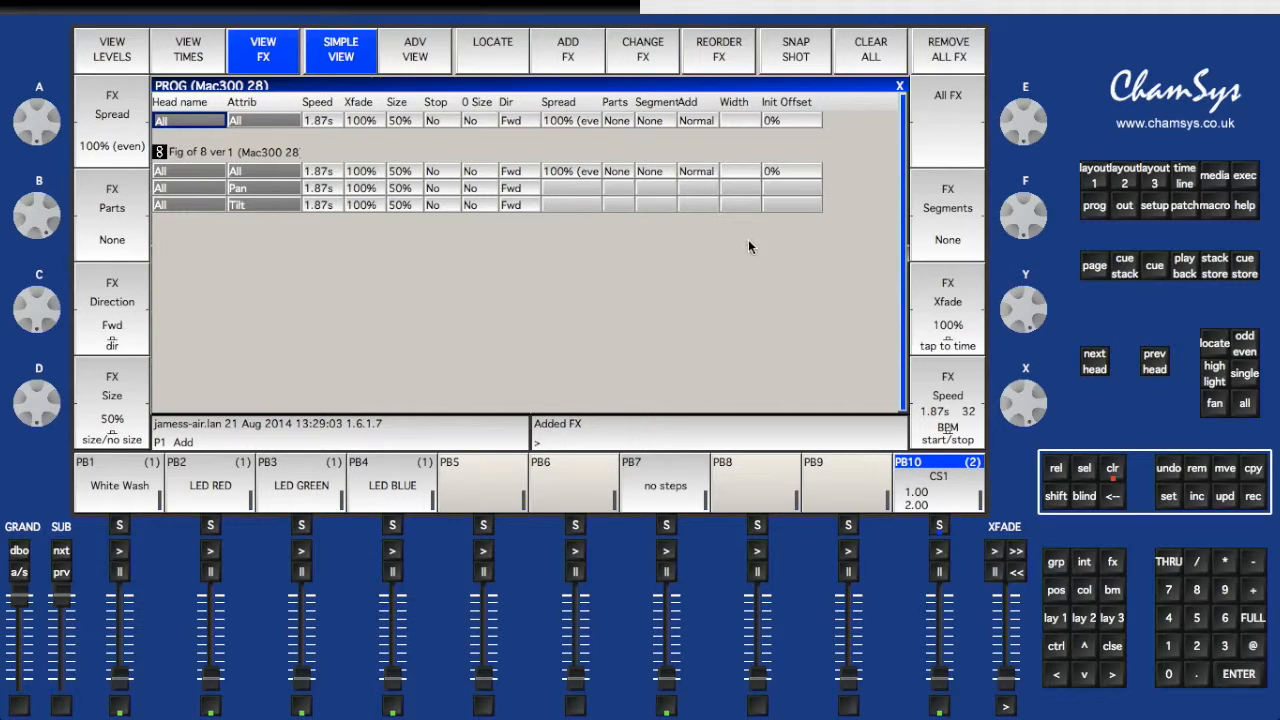
click(900, 87)
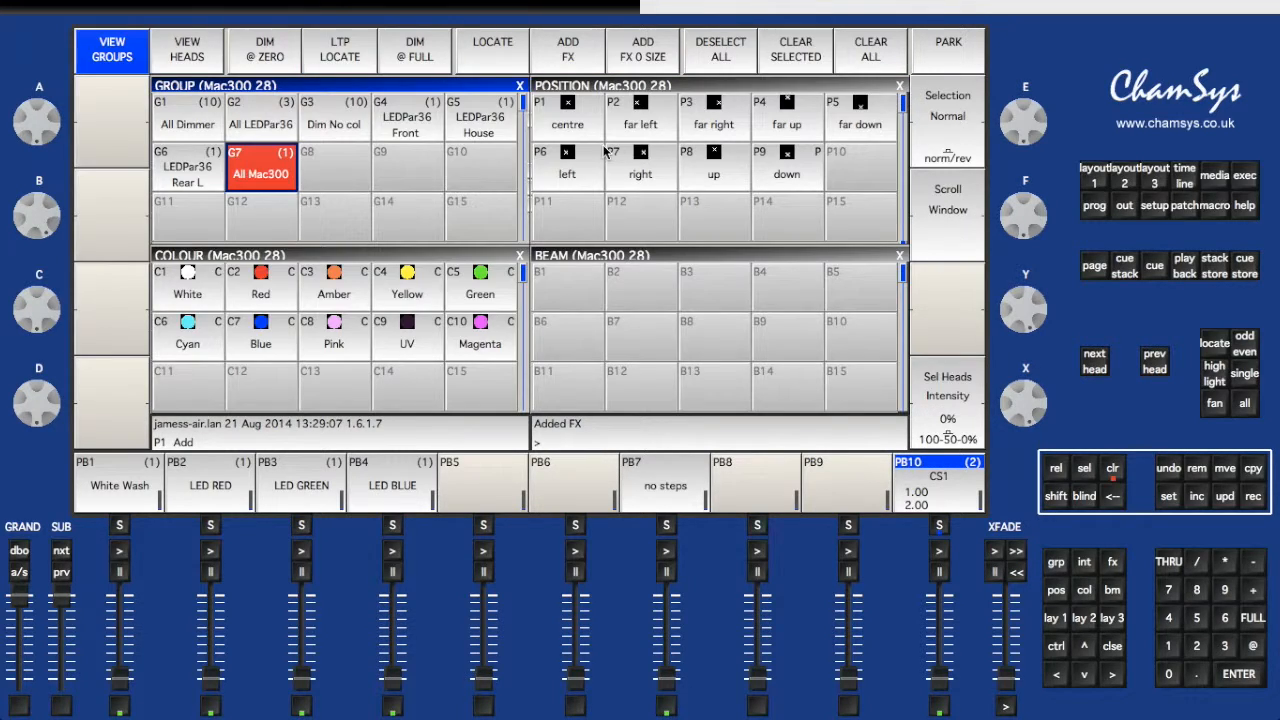
Apply the Blue colour palette to the Mac300 and inspect the head's movement up close in the Visualiser
click(265, 345)
key(ctrl+Right)
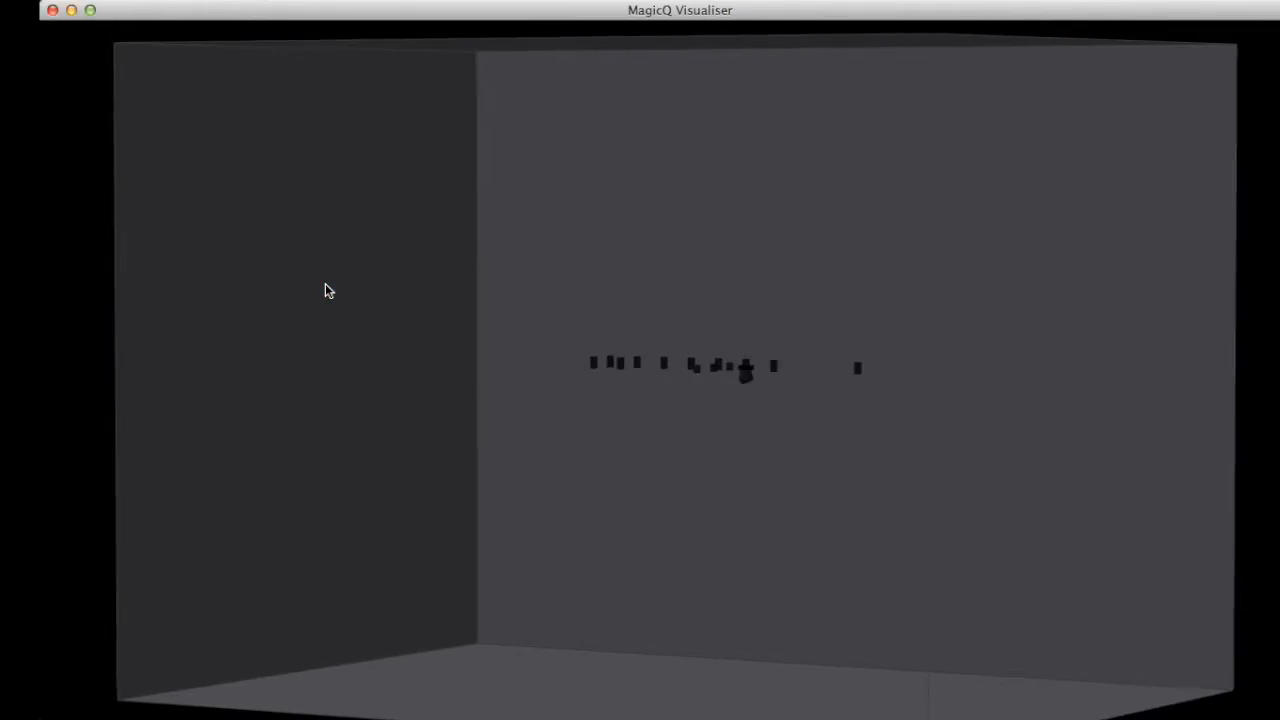
key(ctrl+Left)
key(ctrl+Right)
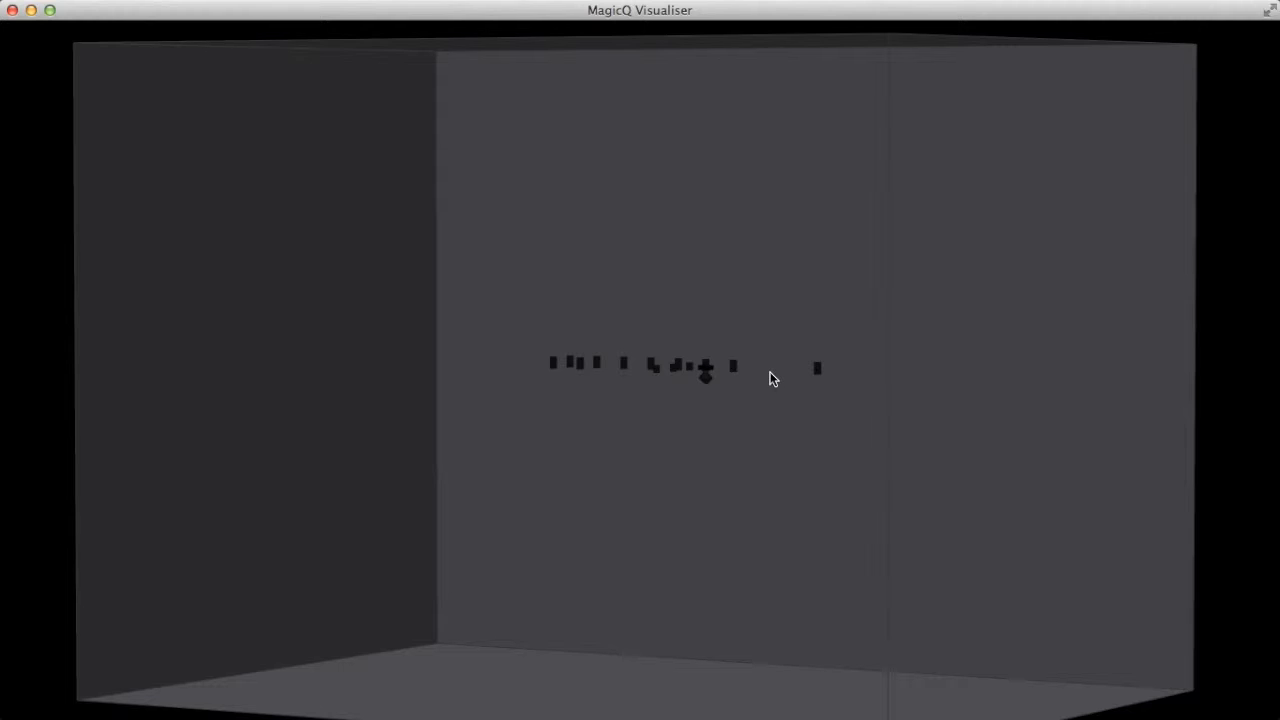
drag(735, 385, 632, 407)
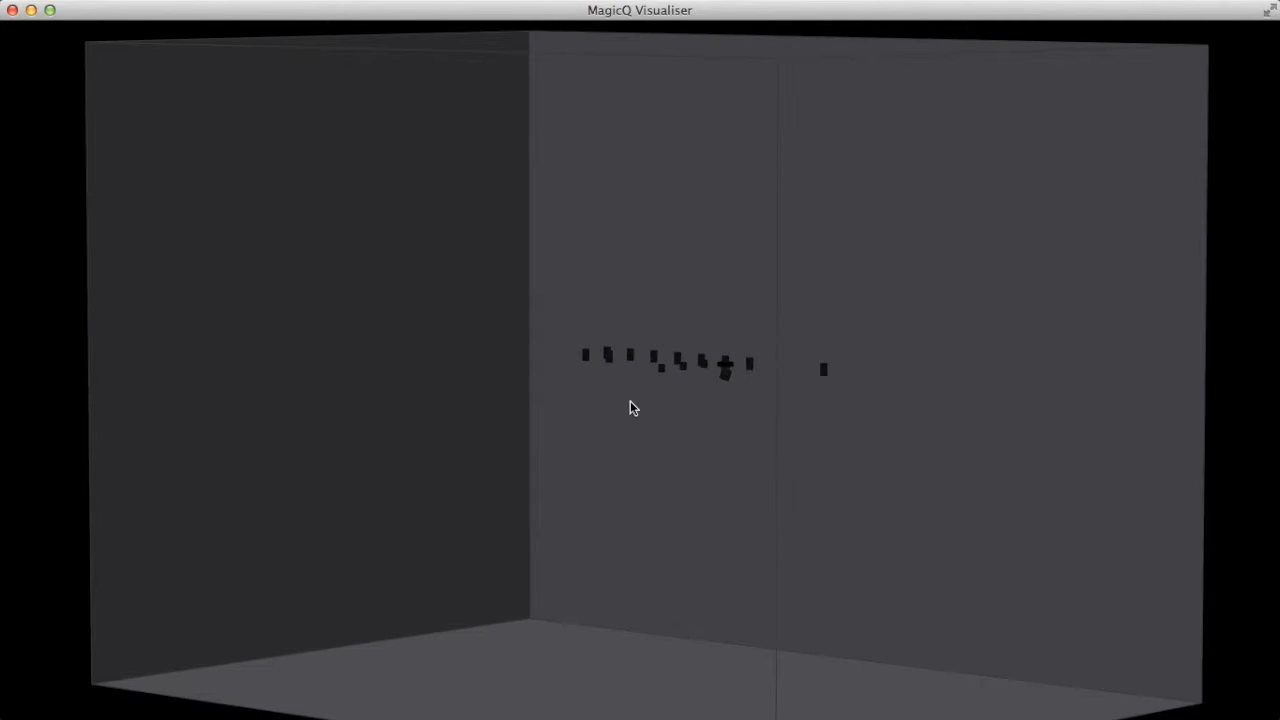
scroll(710, 364, up, 10)
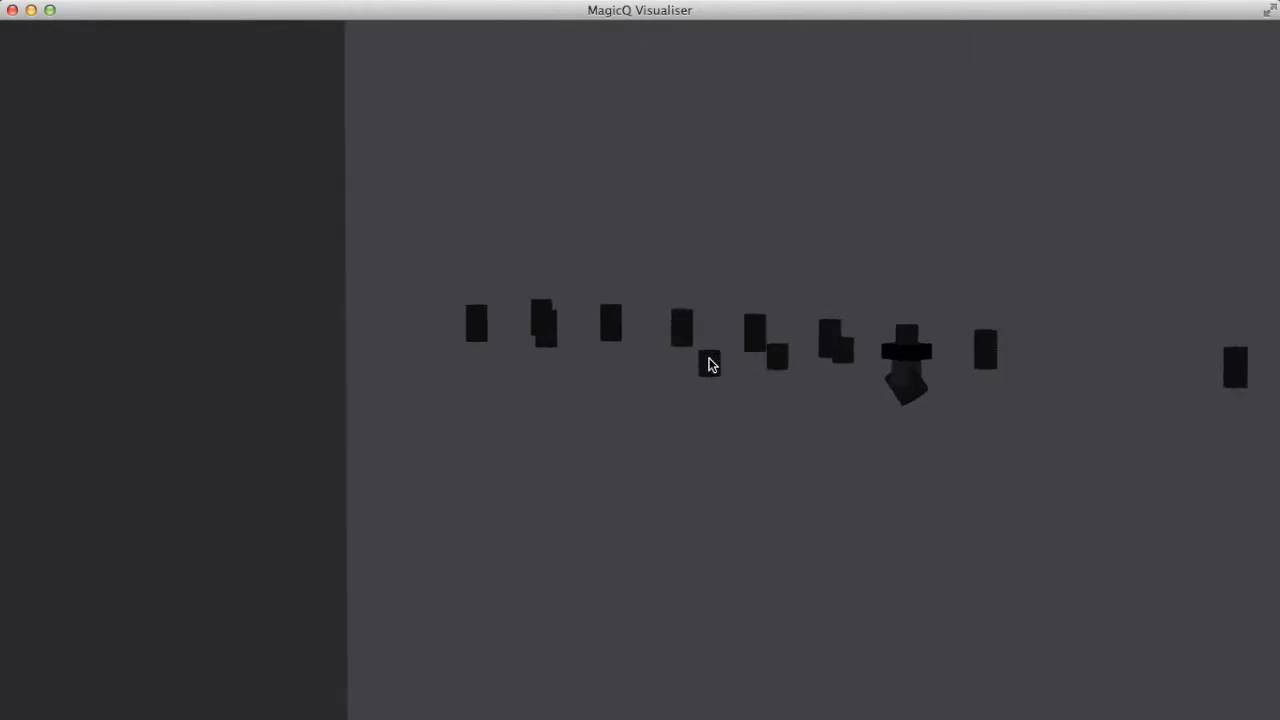
drag(868, 375, 1171, 386)
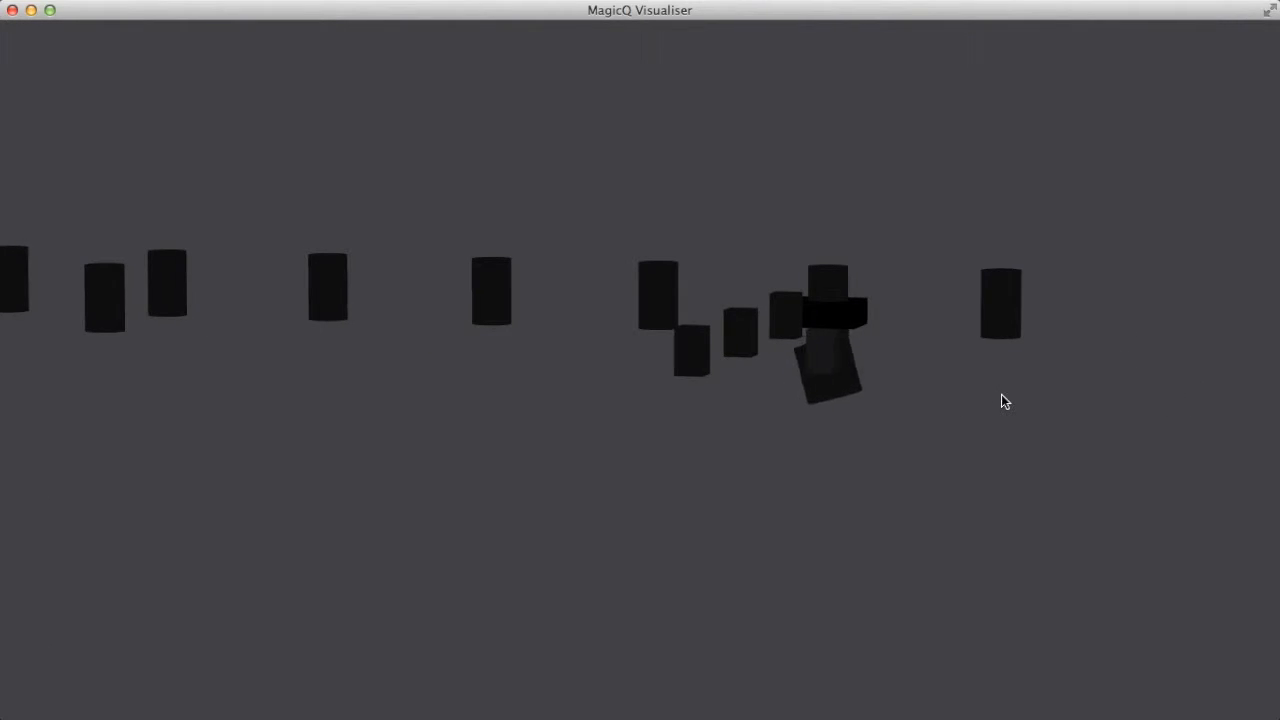
scroll(1001, 394, down, 5)
scroll(1001, 394, down, 5)
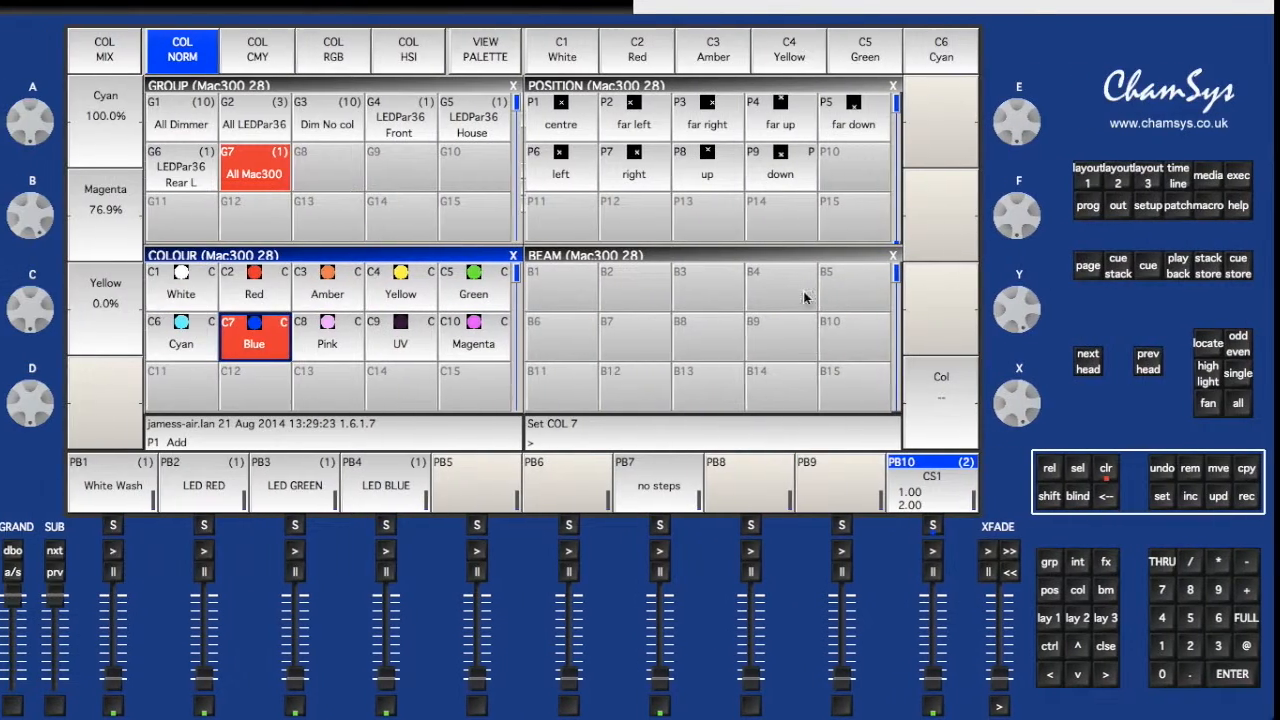
Select the All Mac300 group and raise its intensity to 100%
click(264, 174)
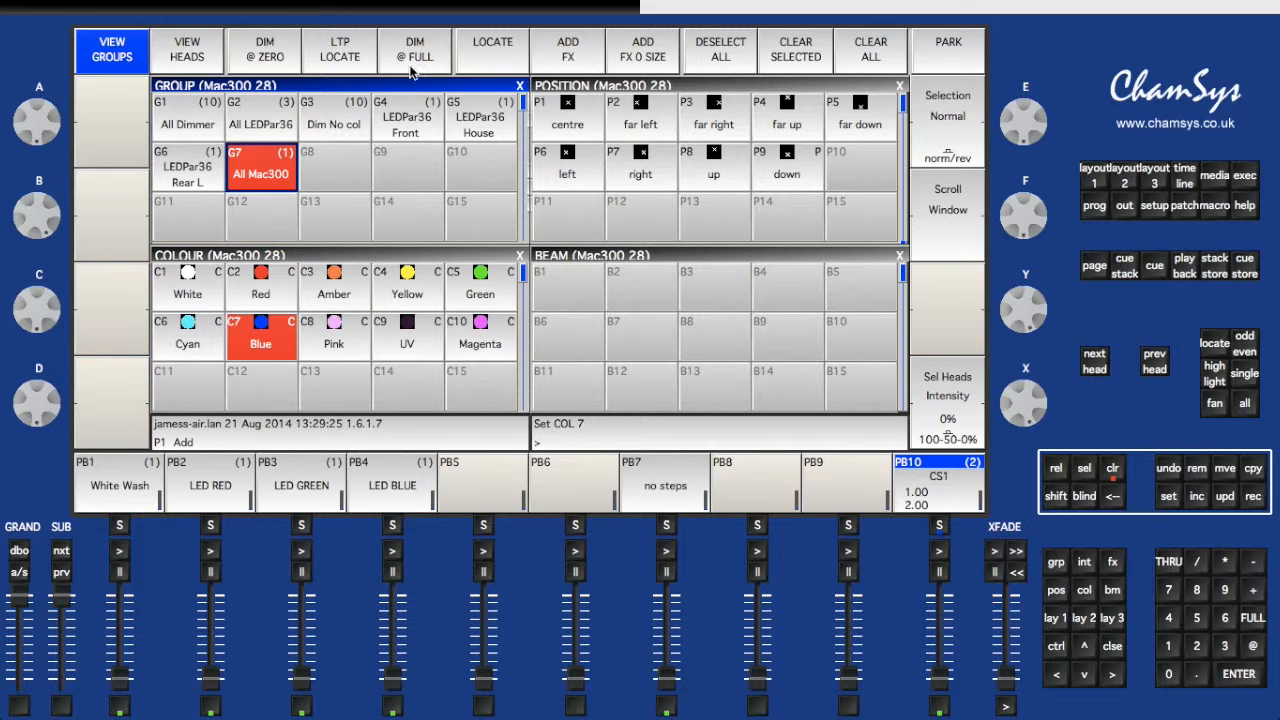
scroll(421, 164, down, 2)
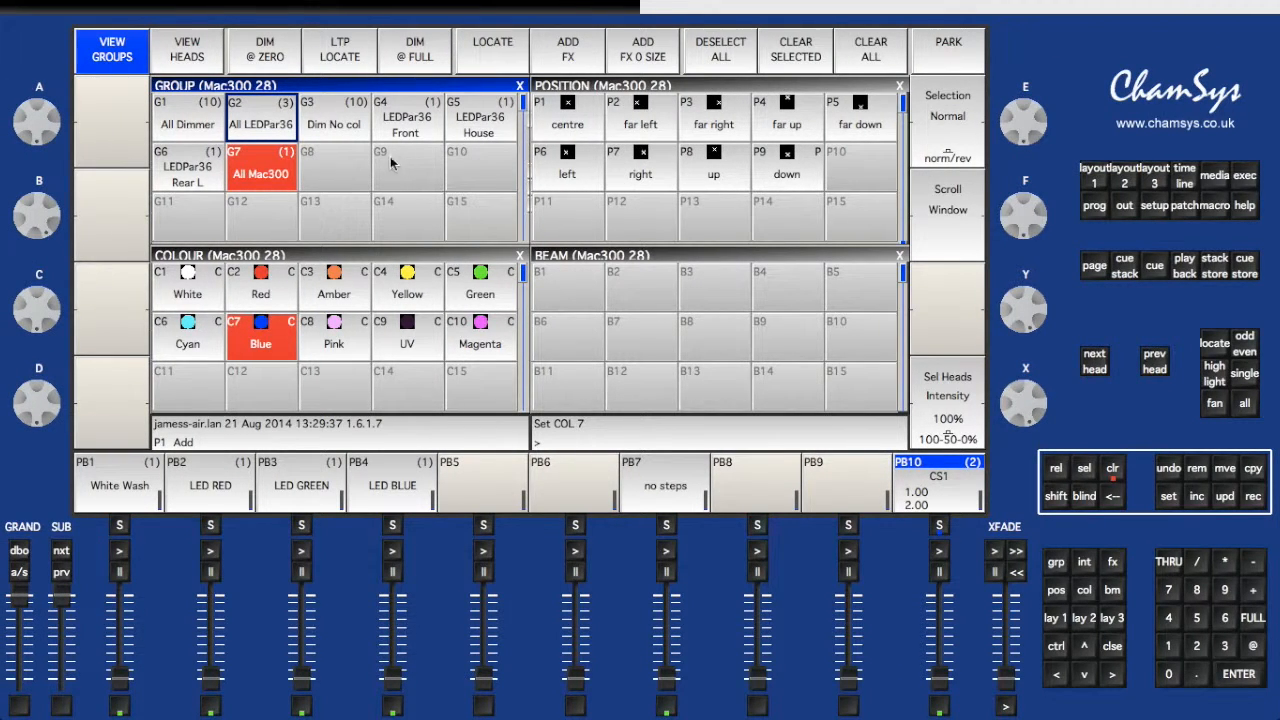
click(272, 174)
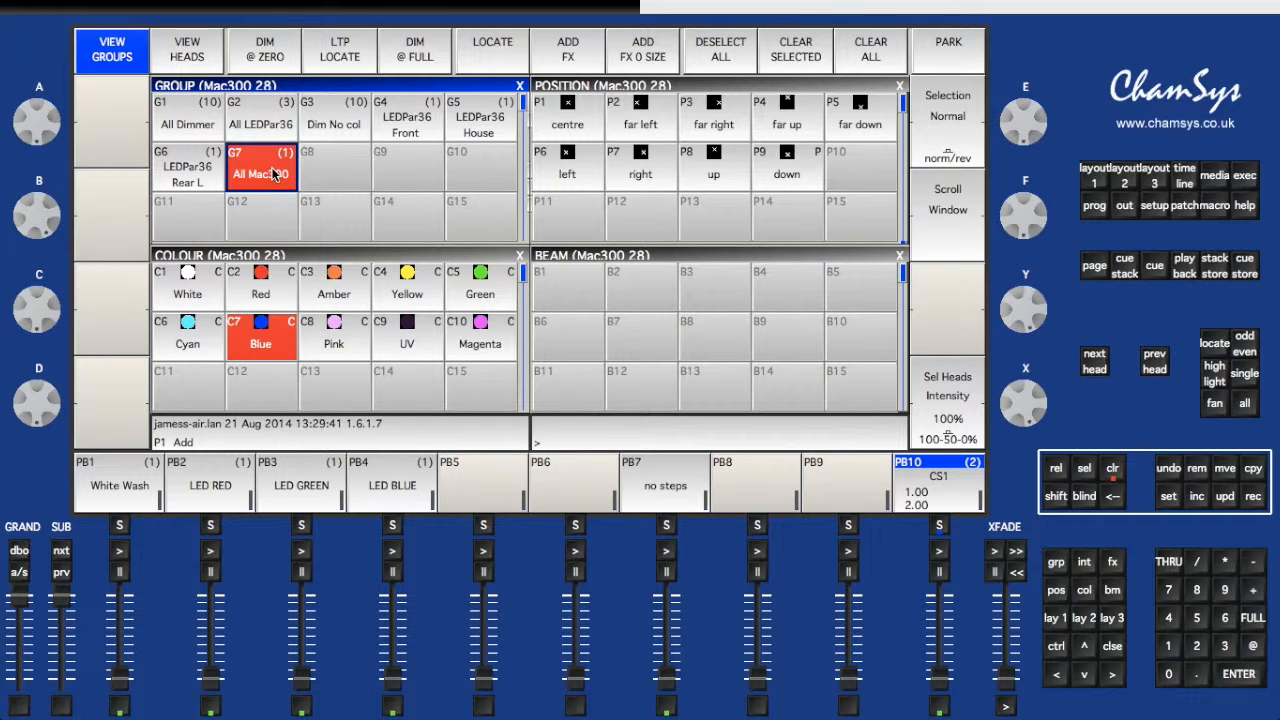
Record the Mac300 look as a cue on playback 7, clear the programmer and check the Visualiser
click(1253, 497)
click(678, 470)
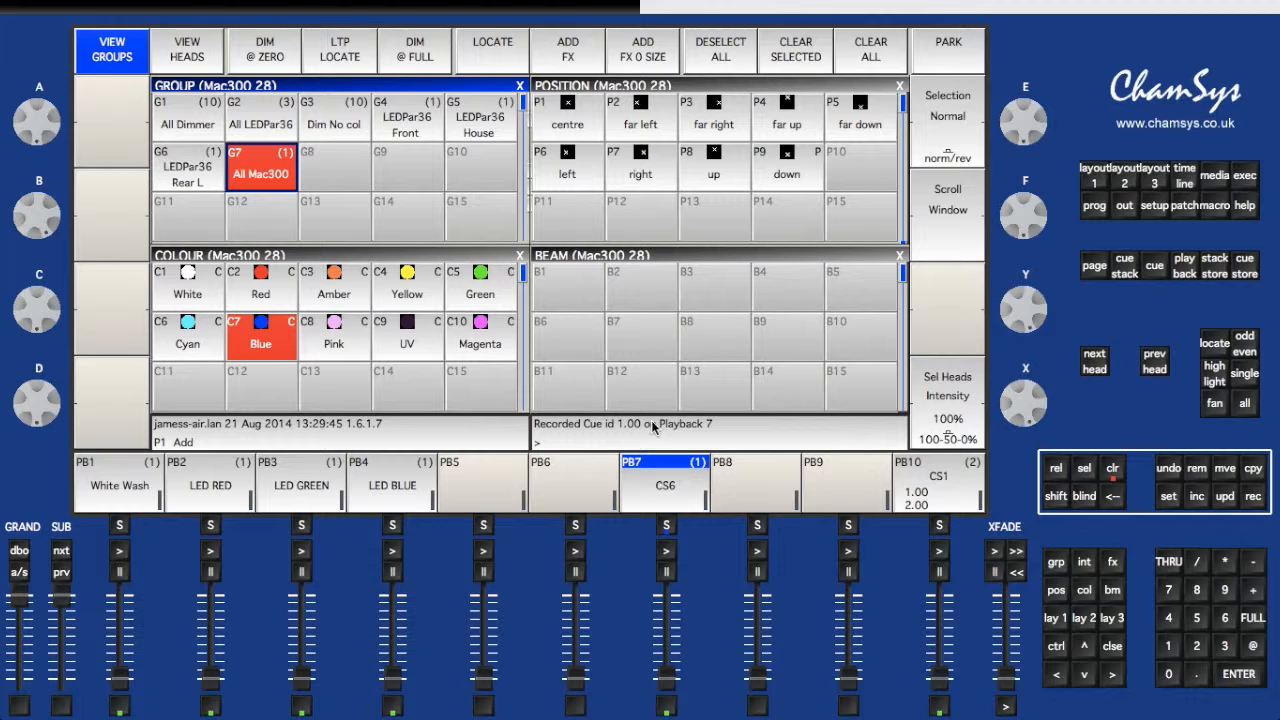
click(1111, 468)
key(ctrl+Right)
key(ctrl+Left)
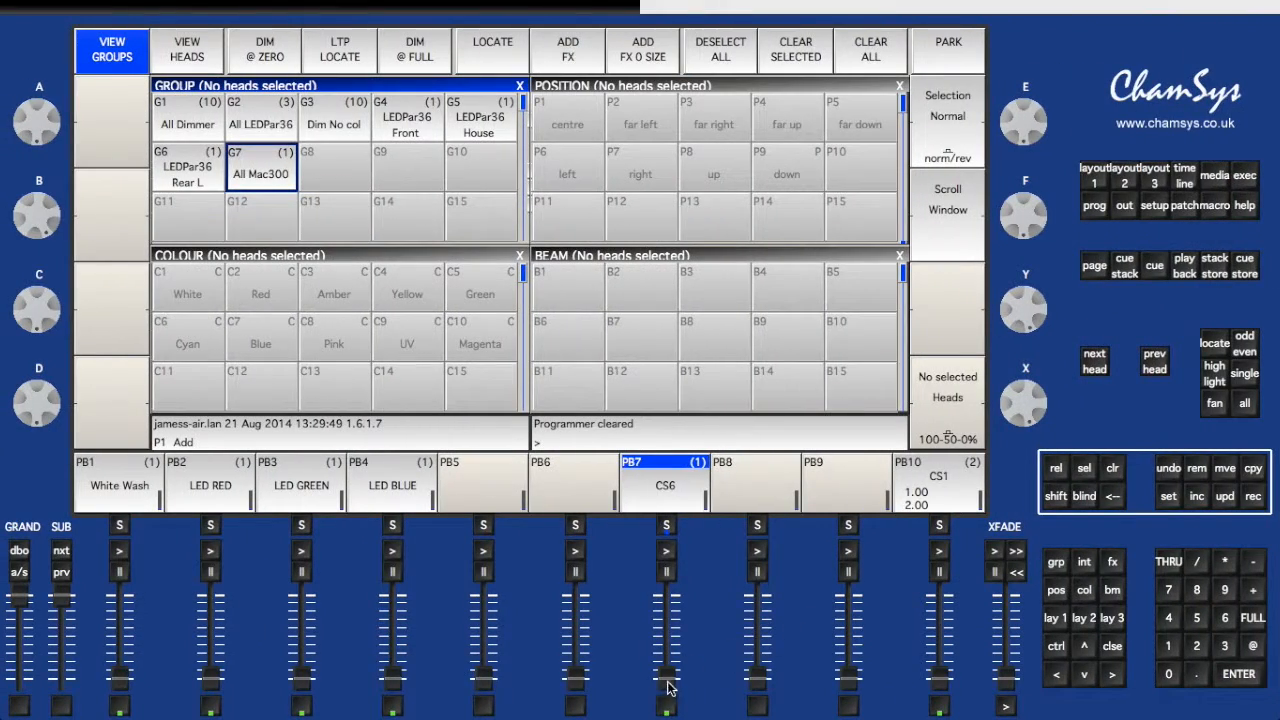
Raise the playback 7 fader to full, check the cue in the Visualiser, and bring the fader back to zero
drag(670, 684, 668, 598)
key(ctrl+Right)
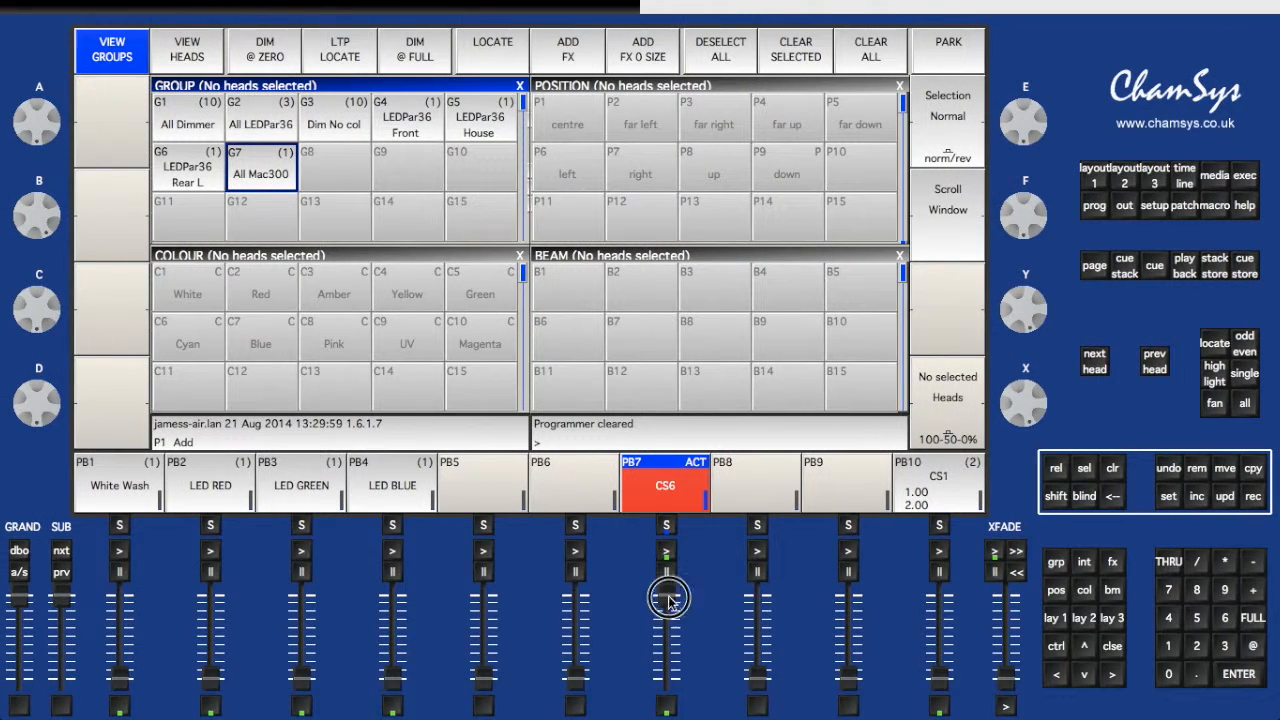
drag(669, 598, 666, 690)
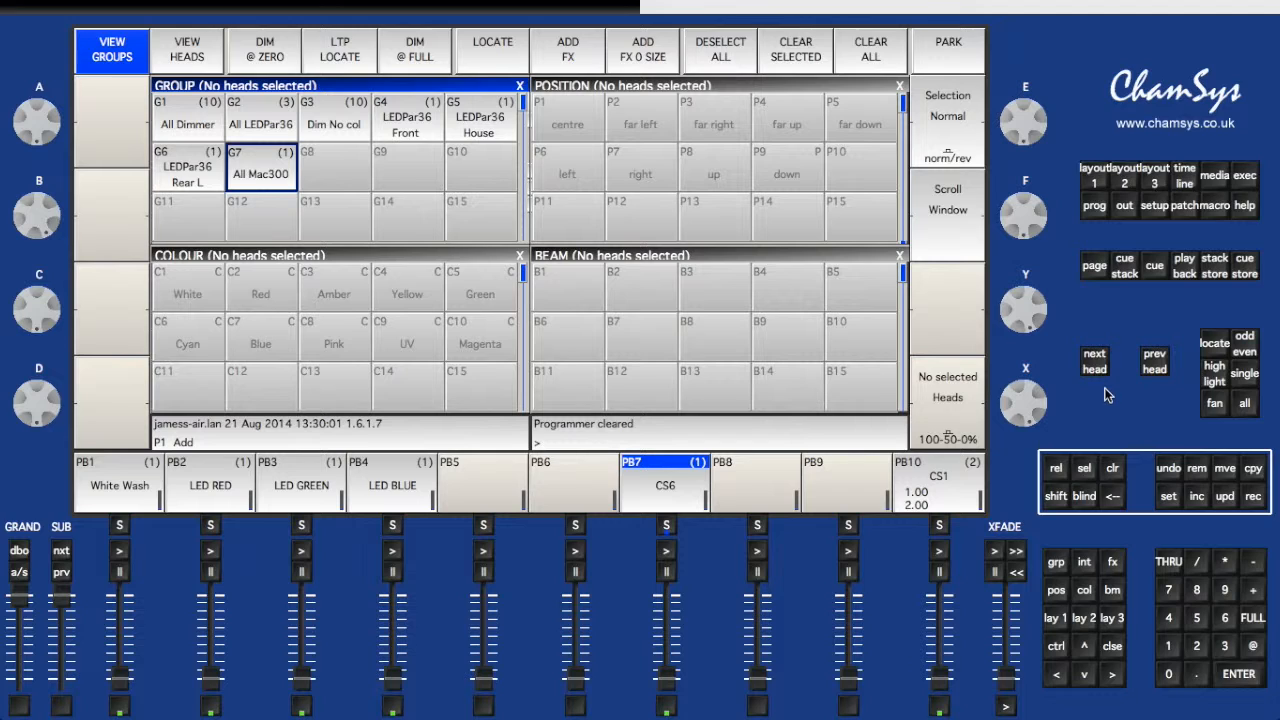